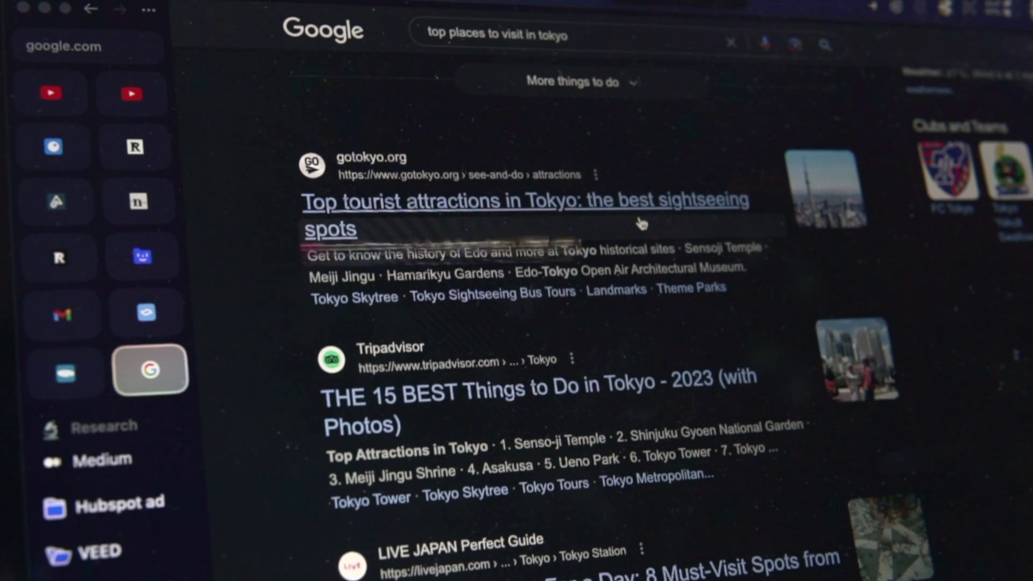
- Reveal the workspace page list, hide it, then show it again
mouse_move(642, 224)
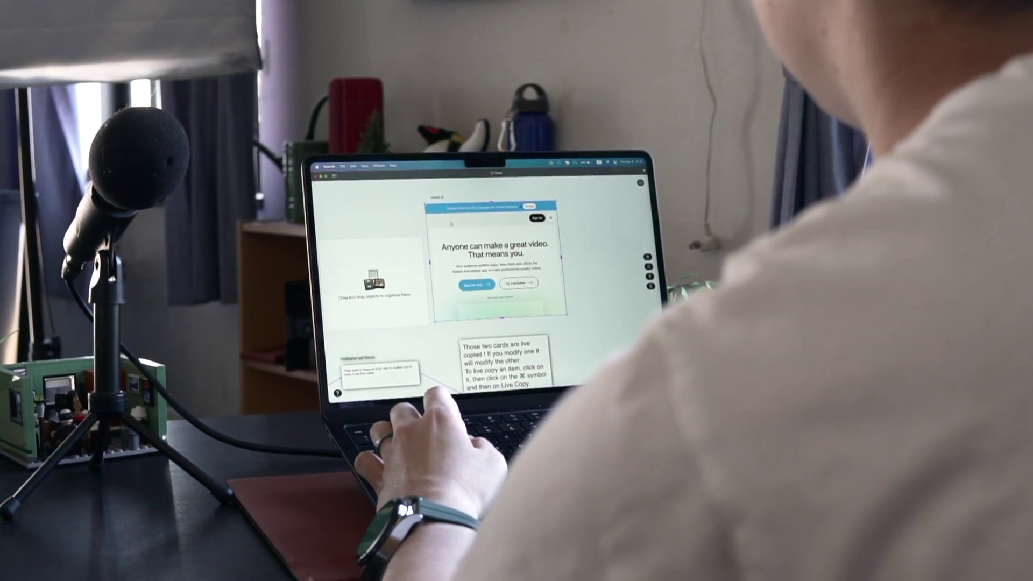
scroll(451, 223, "down", 2)
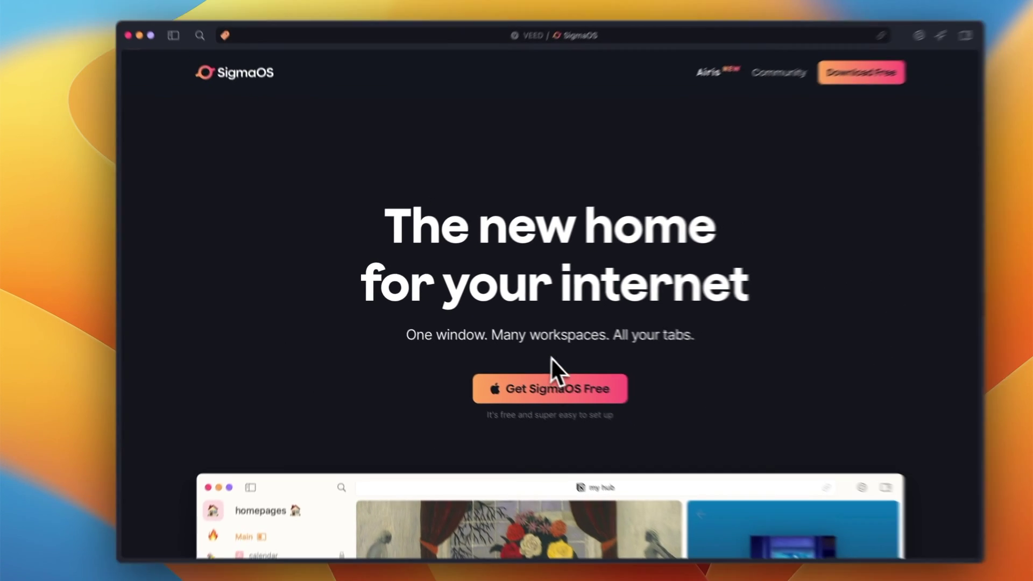
key("super+s")
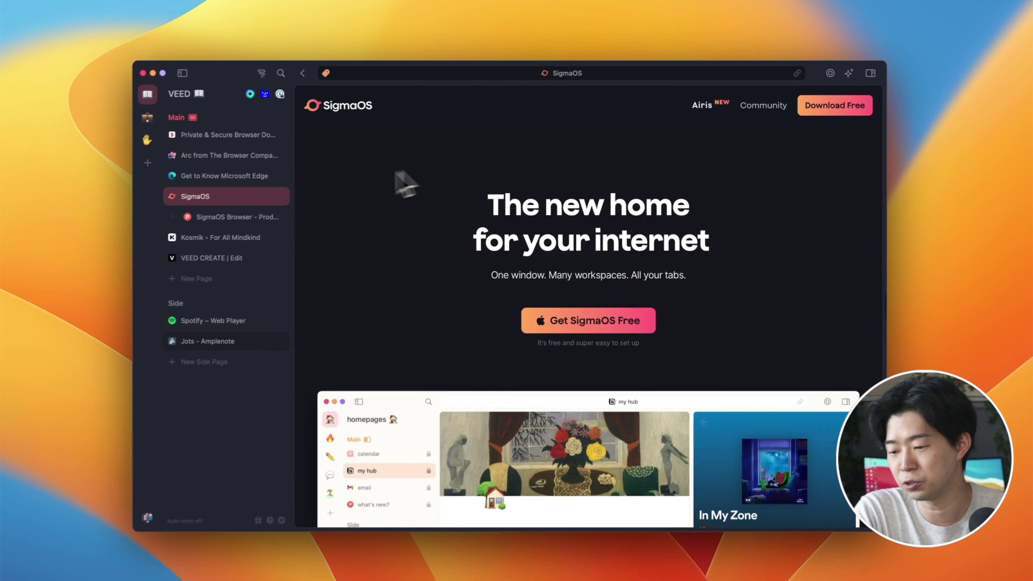
left_click(158, 85)
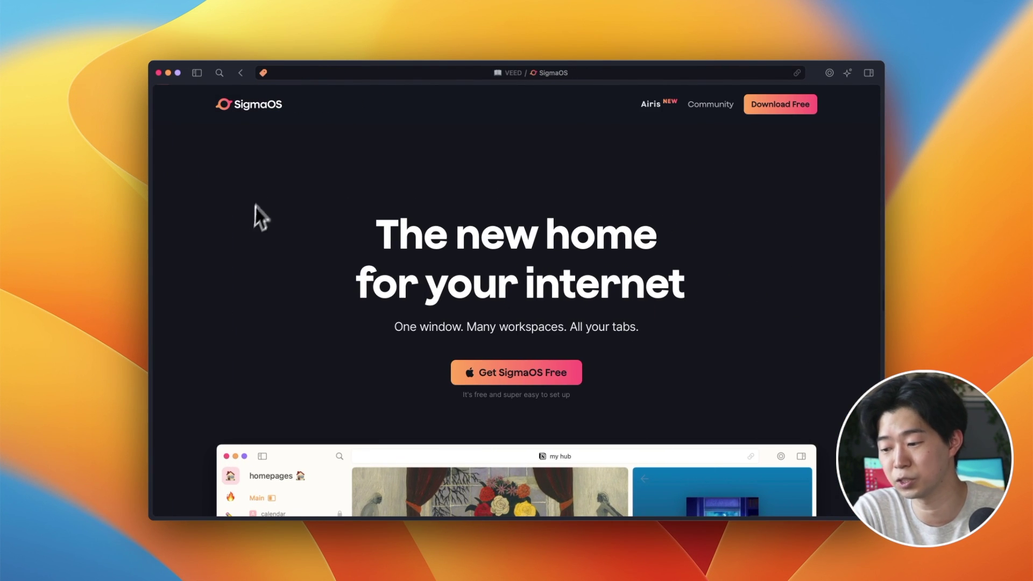
left_click(199, 76)
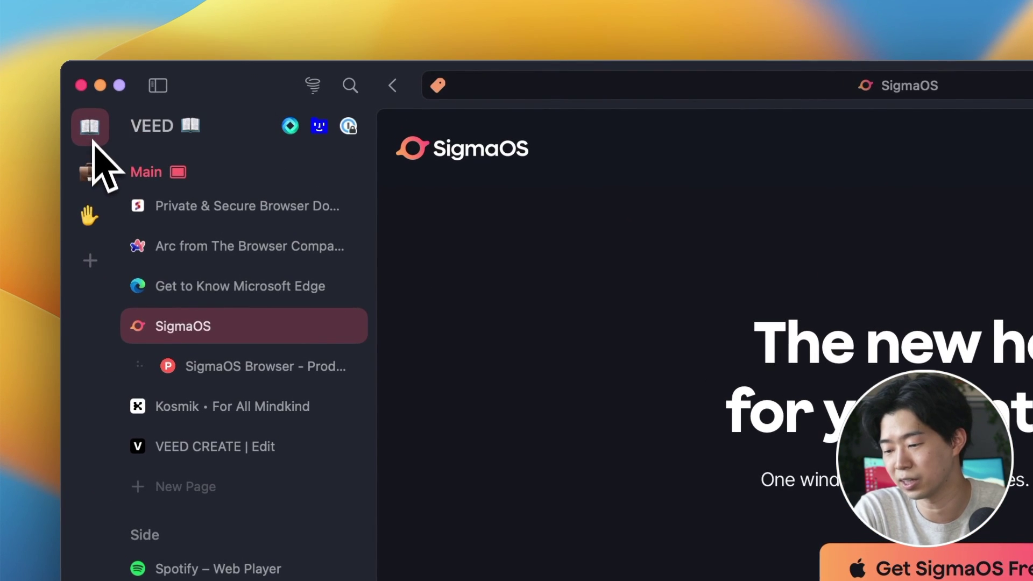
- Look through the Base and Private workspaces, then return to VEED's nested Product Hunt page
left_click(92, 172)
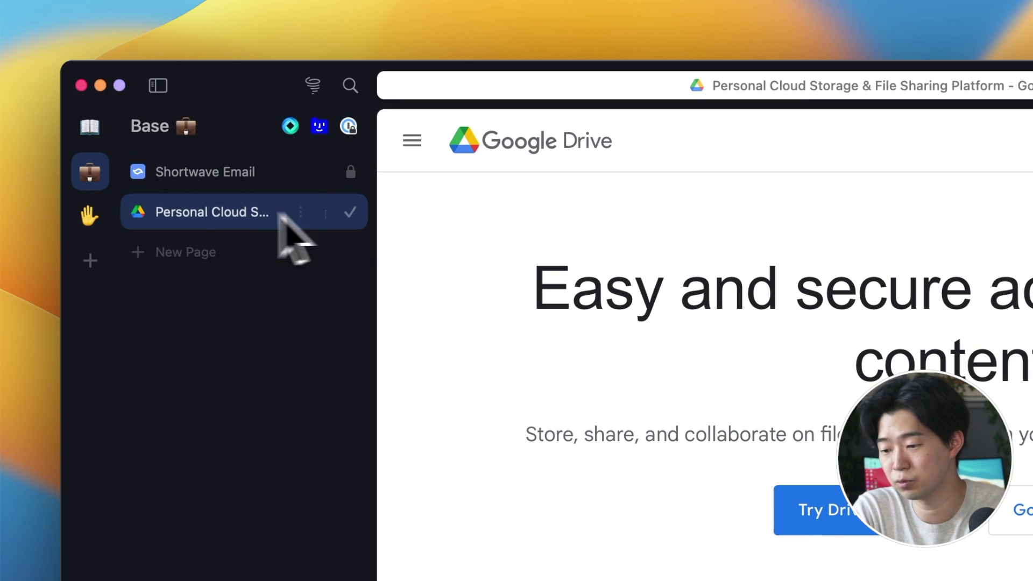
left_click(90, 216)
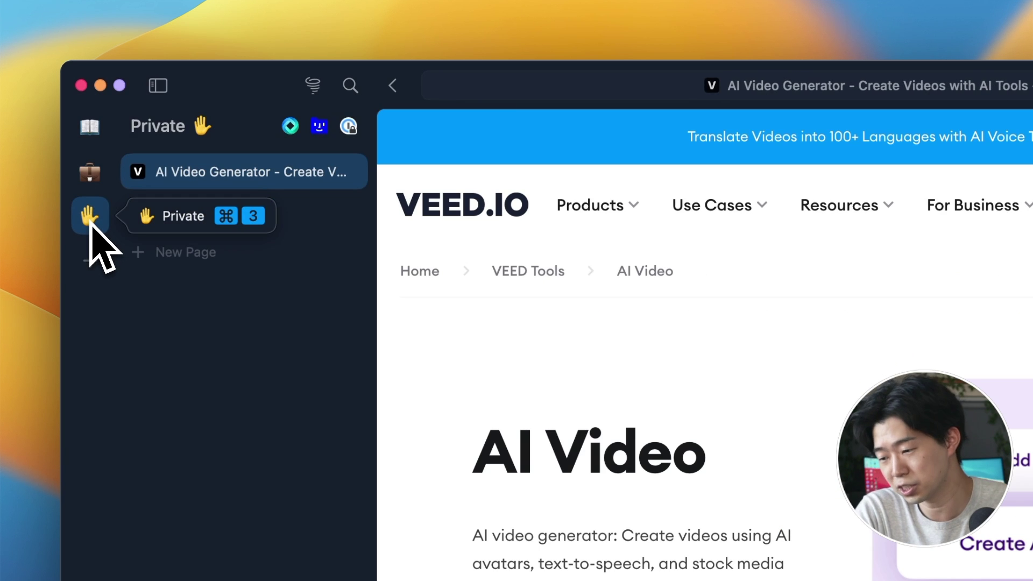
left_click(90, 127)
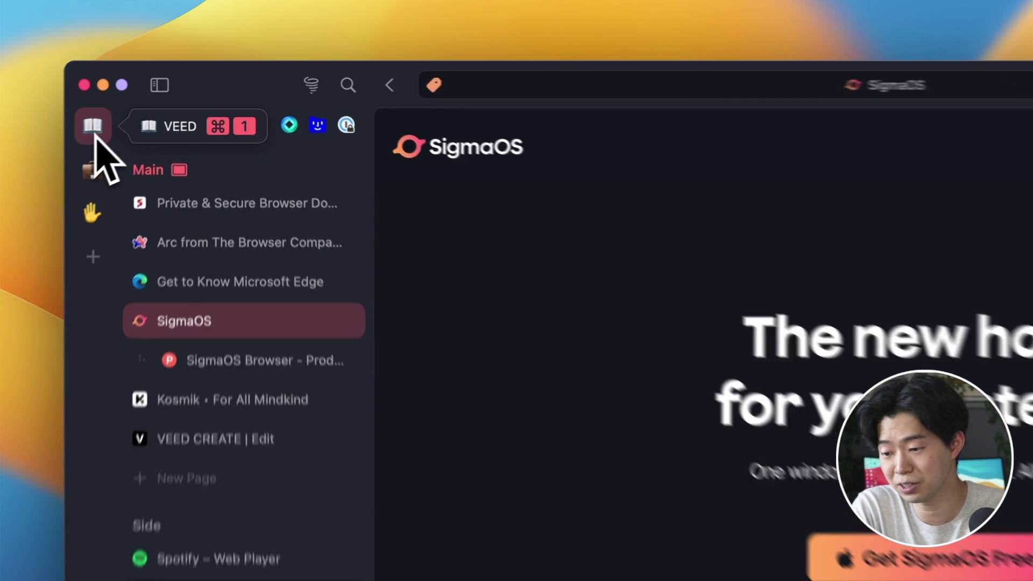
scroll(489, 417, "down", 5)
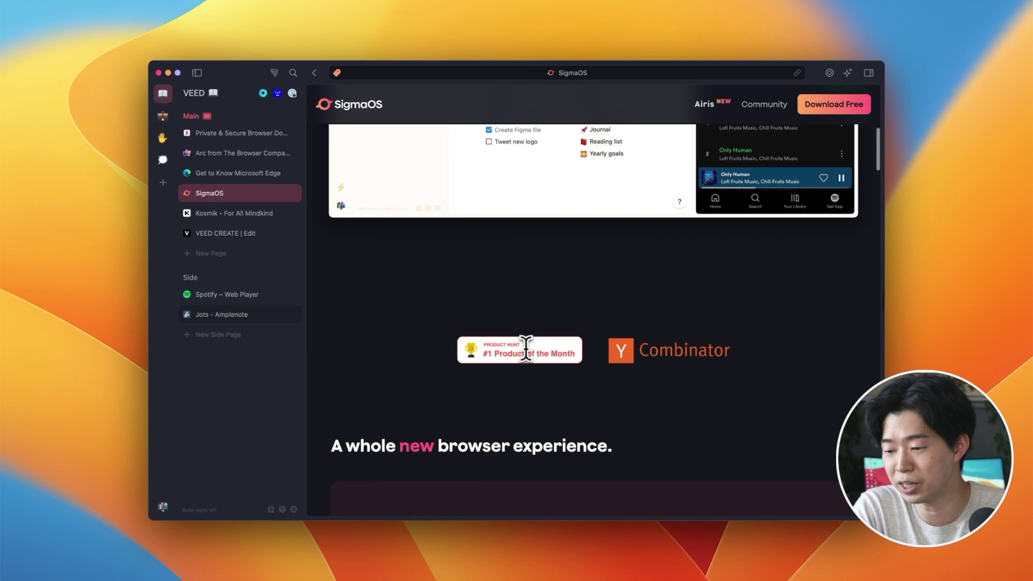
left_click(526, 350)
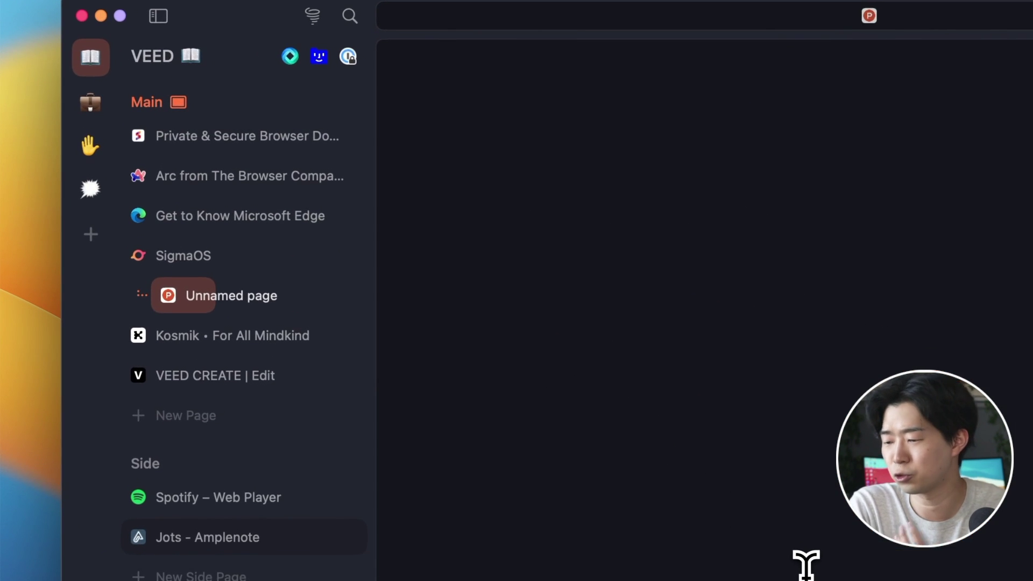
- Split the screen and load the SigmaOS page into the second pane
mouse_move(193, 219)
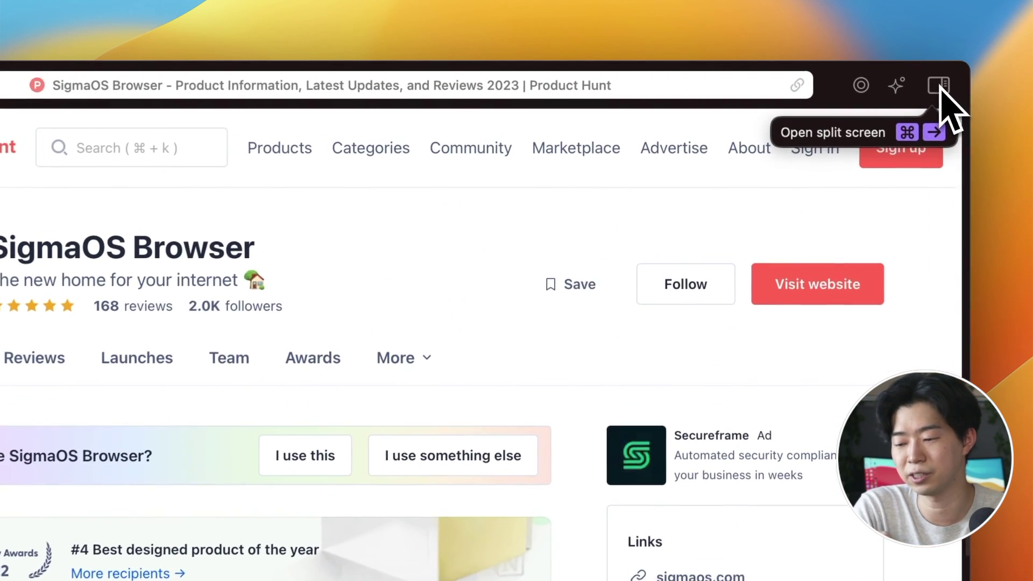
left_click(1032, 15)
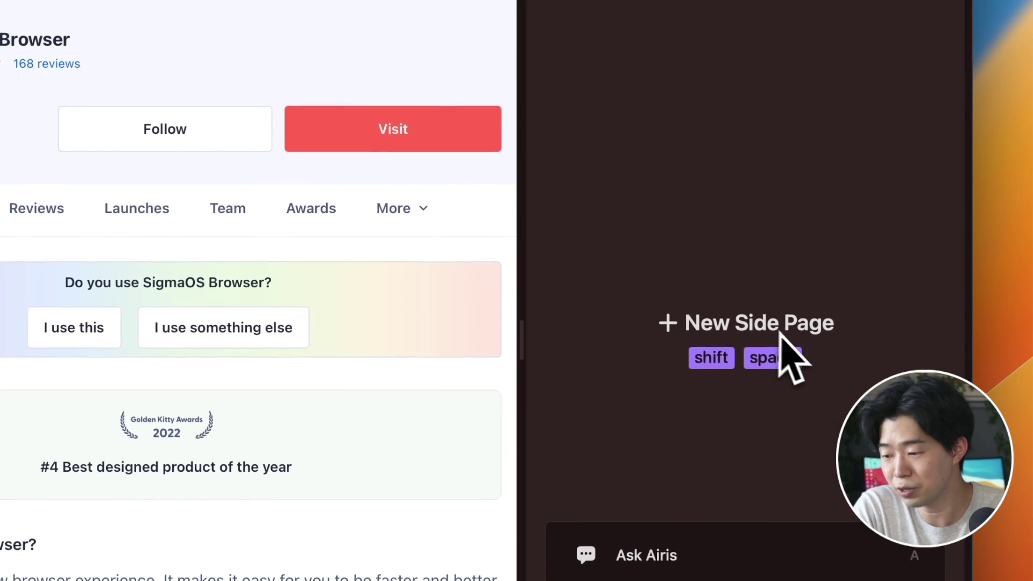
left_click(780, 334)
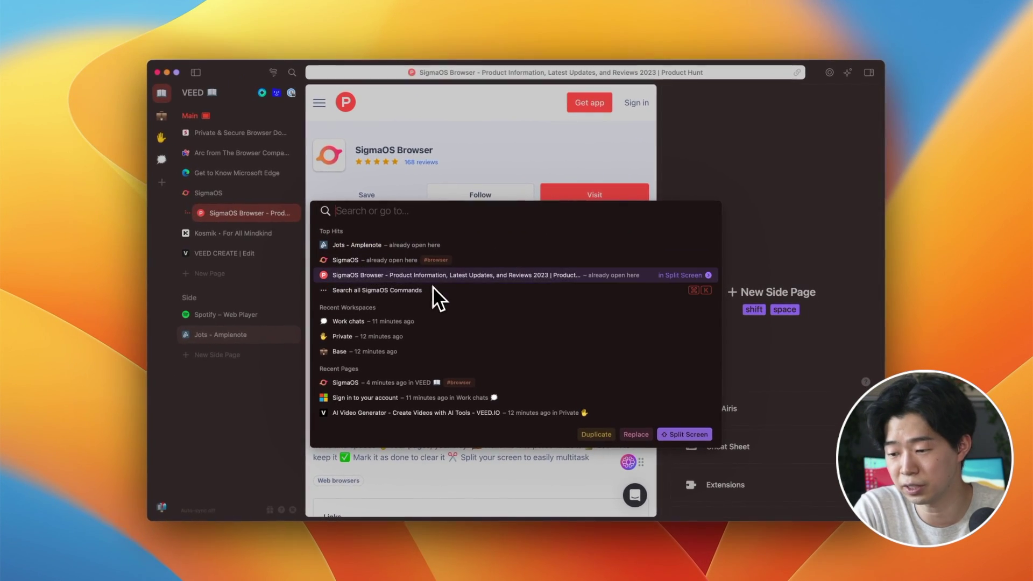
left_click(393, 263)
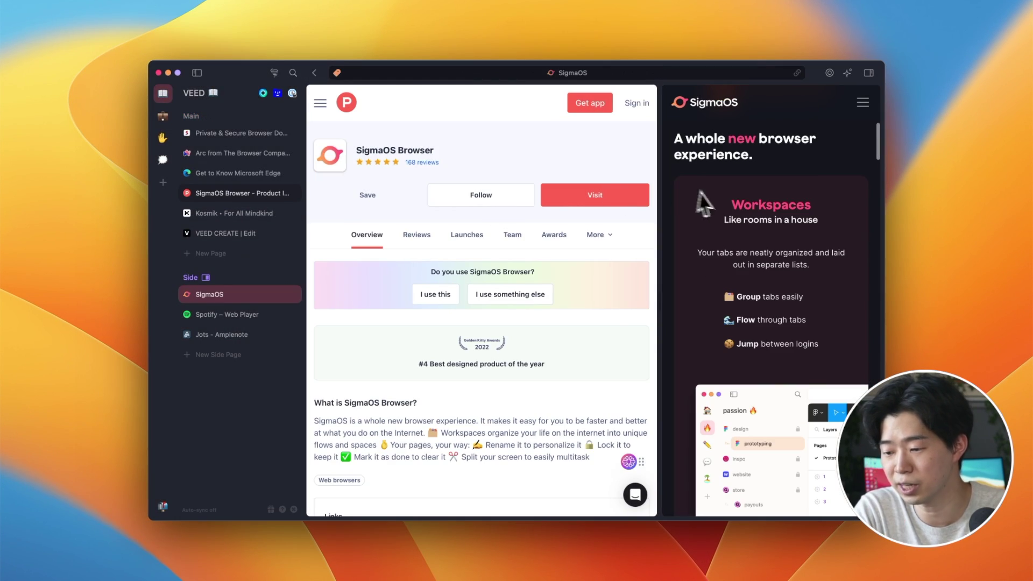
scroll(482, 350, "down", 10)
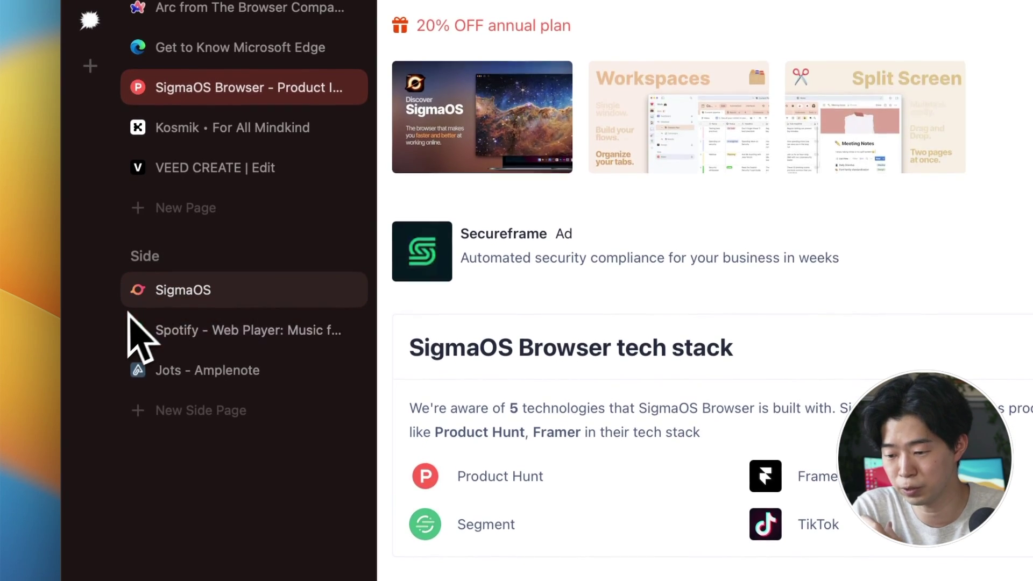
- Show Spotify's Today's Top Hits playlist in the right pane, then Jots - Amplenote
left_click(129, 322)
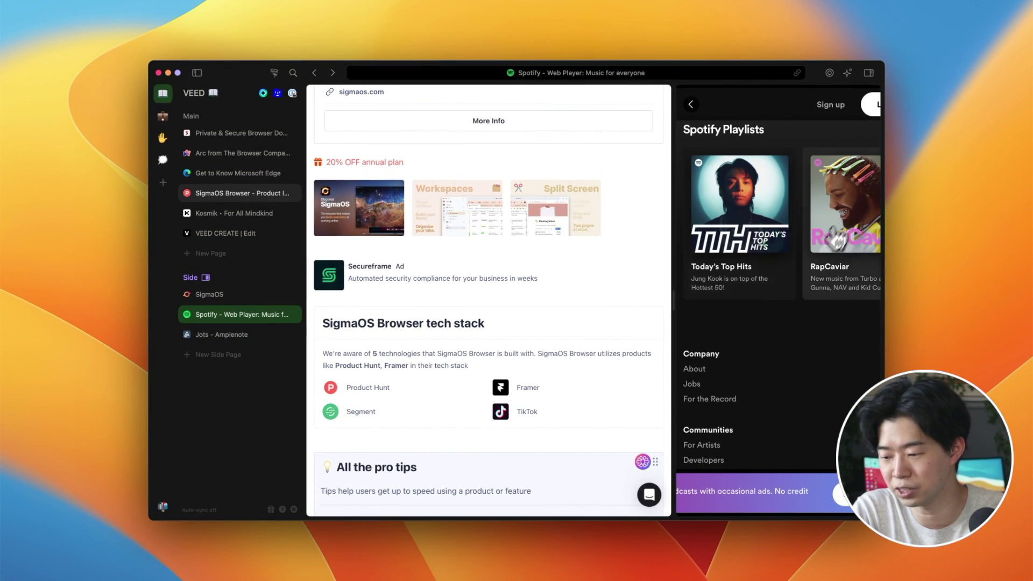
left_click(743, 274)
scroll(784, 328, "down", 2)
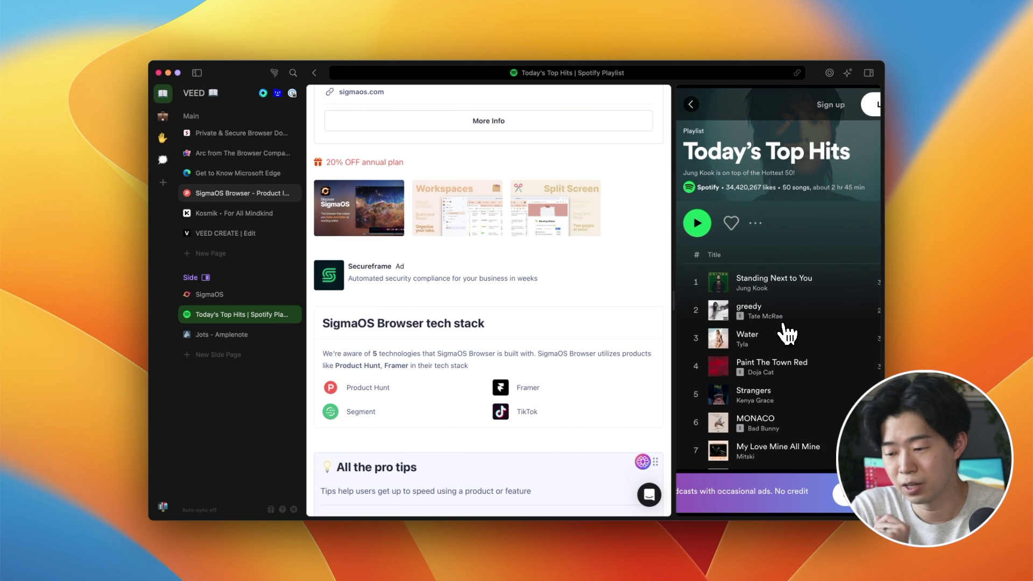
scroll(788, 333, "down", 3)
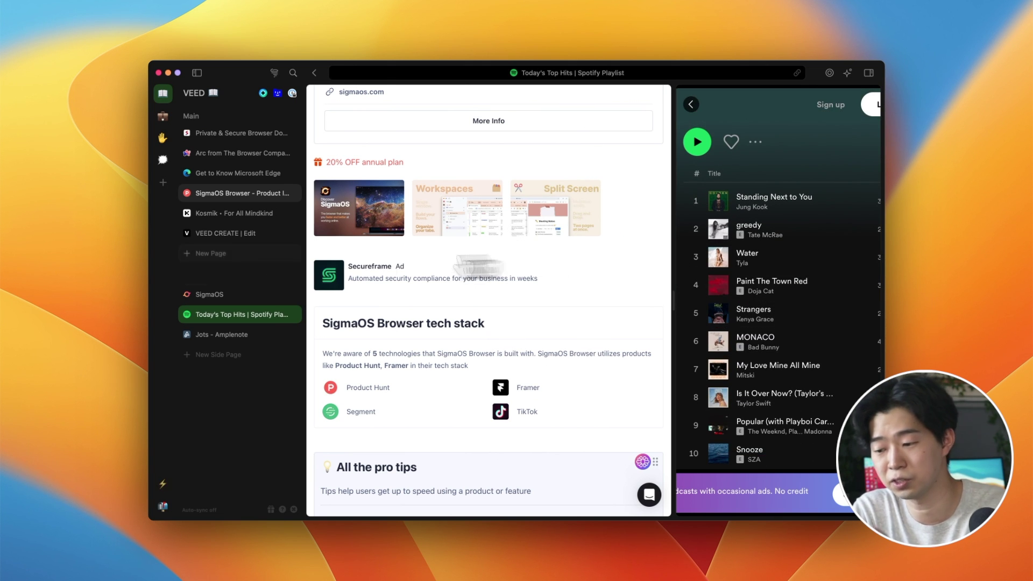
left_click(246, 333)
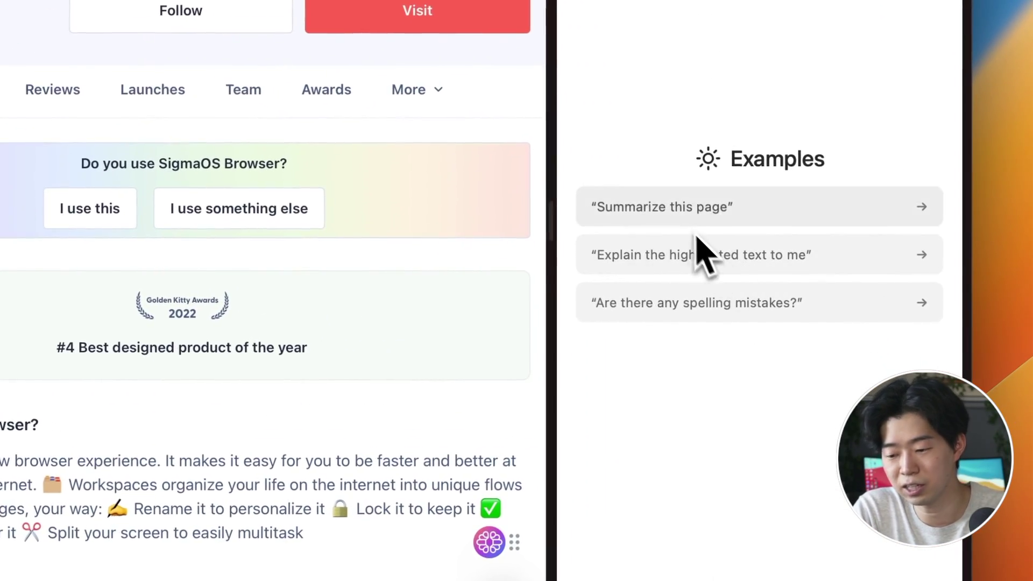
- Have Ask Airis summarize the Product Hunt page, then edit its Role and Tone preferences
left_click(730, 264)
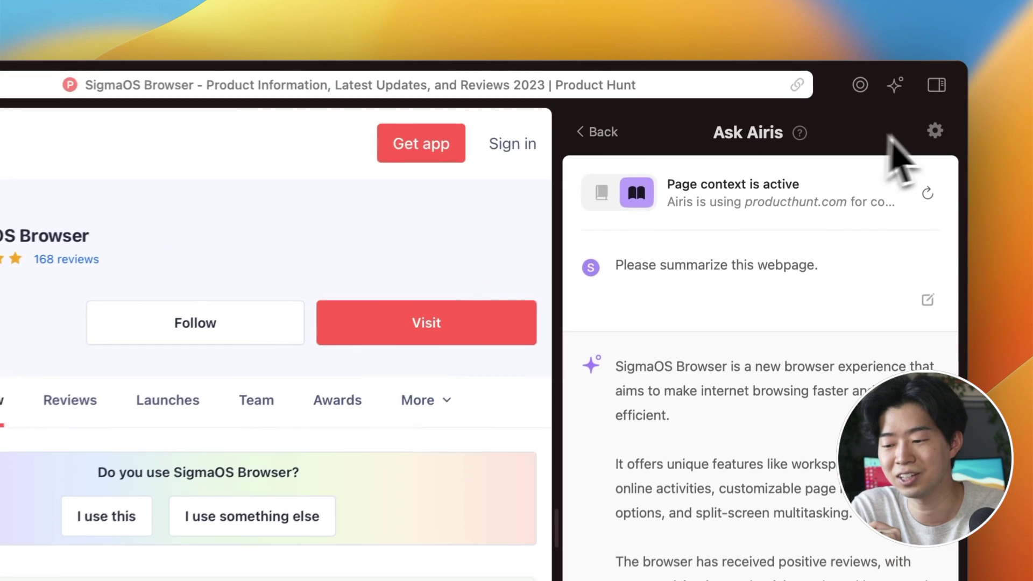
left_click(868, 97)
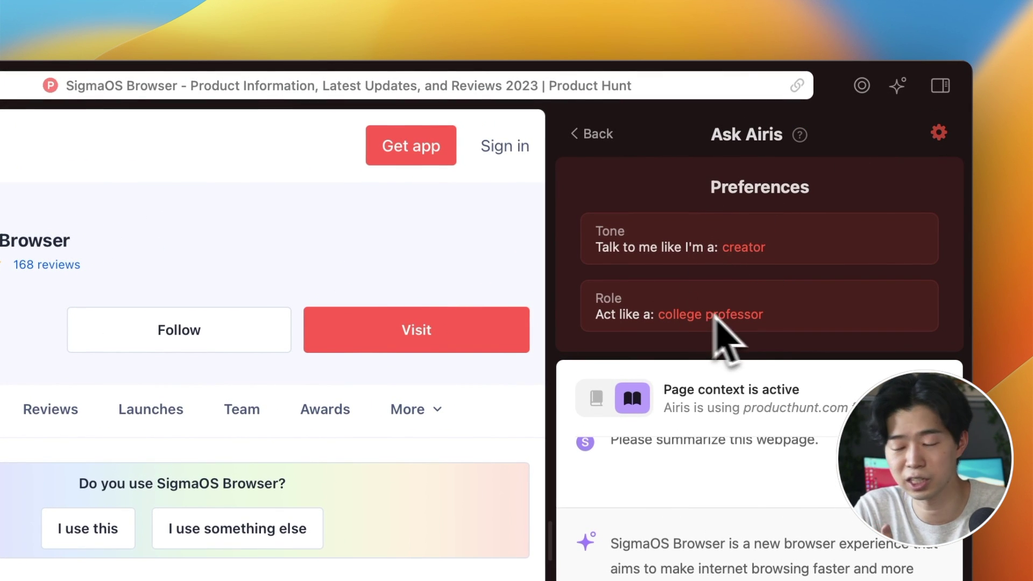
left_click(718, 311)
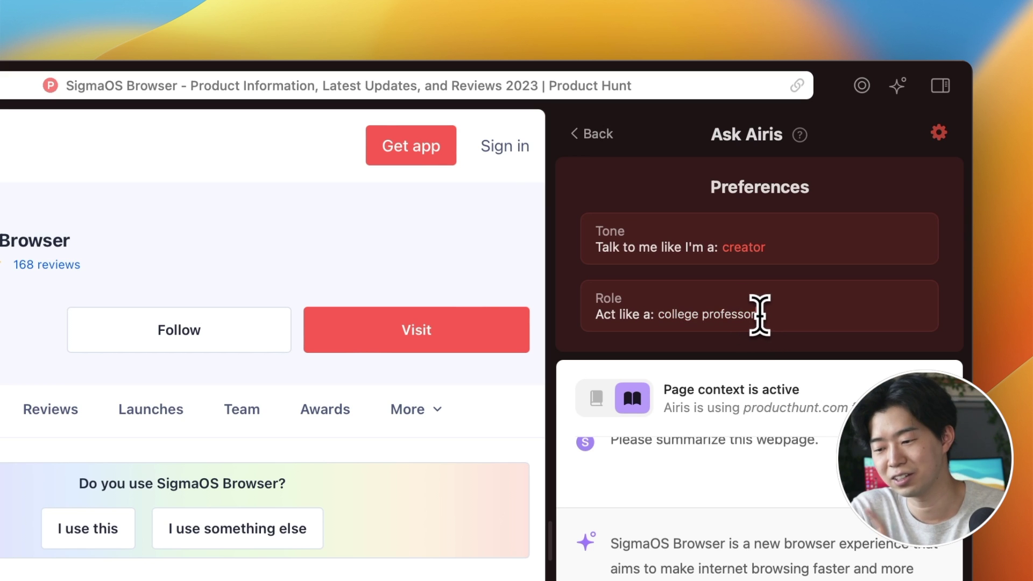
left_click(755, 247)
left_click(778, 252)
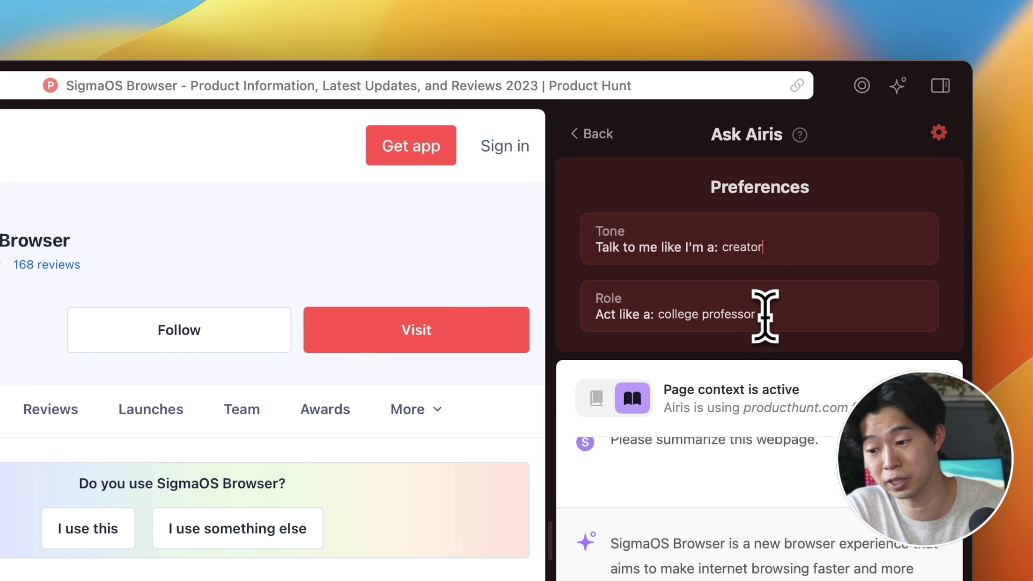
left_click(765, 317)
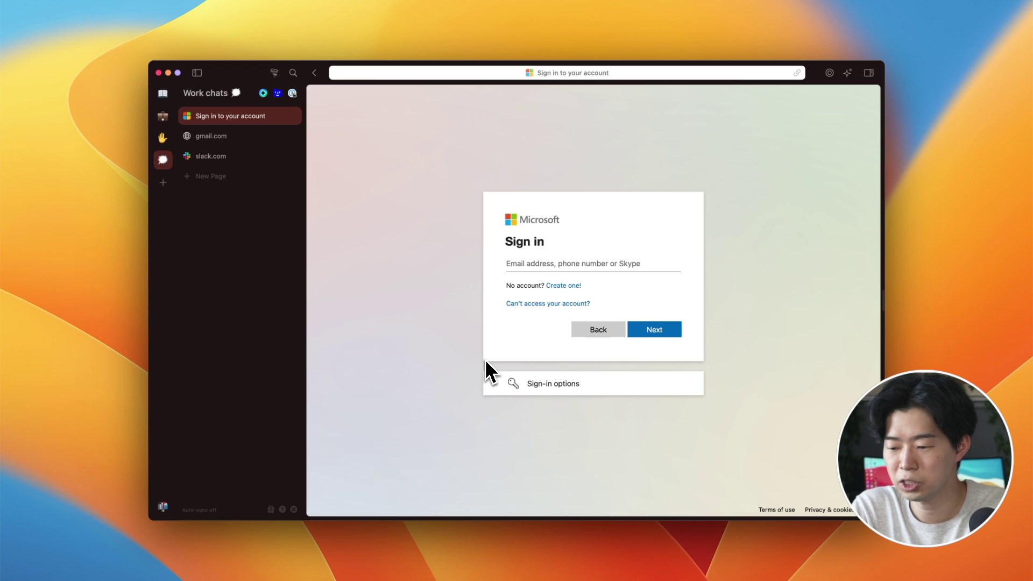
- Open the full command list and mark the sign-in page as done
key("super+k")
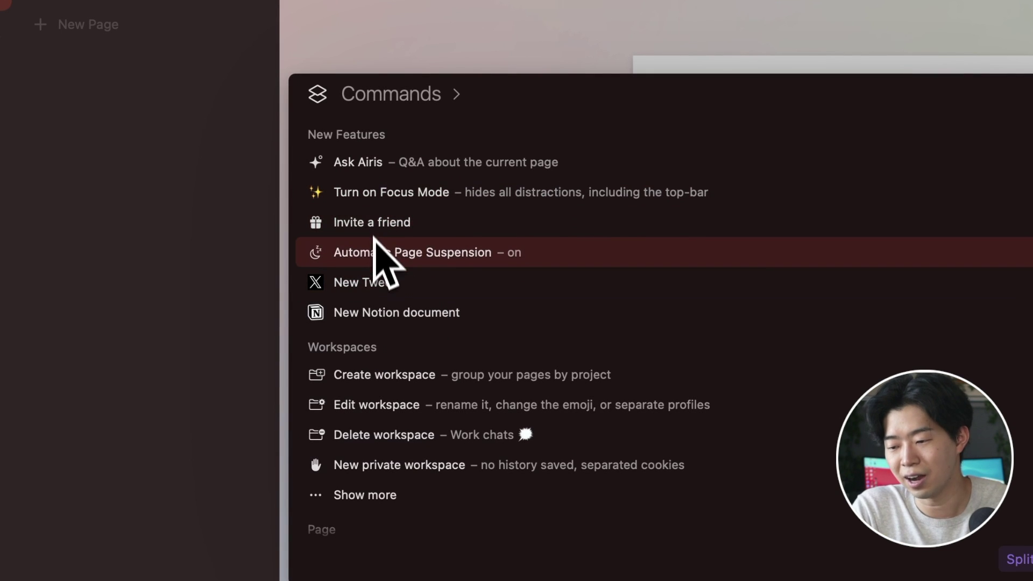
scroll(488, 346, "down", 3)
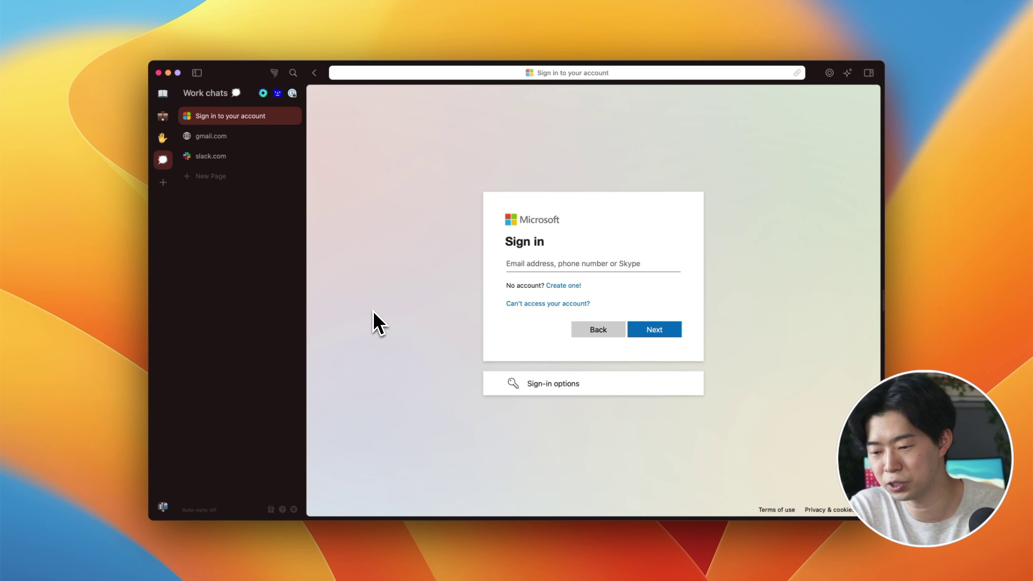
key("super+d")
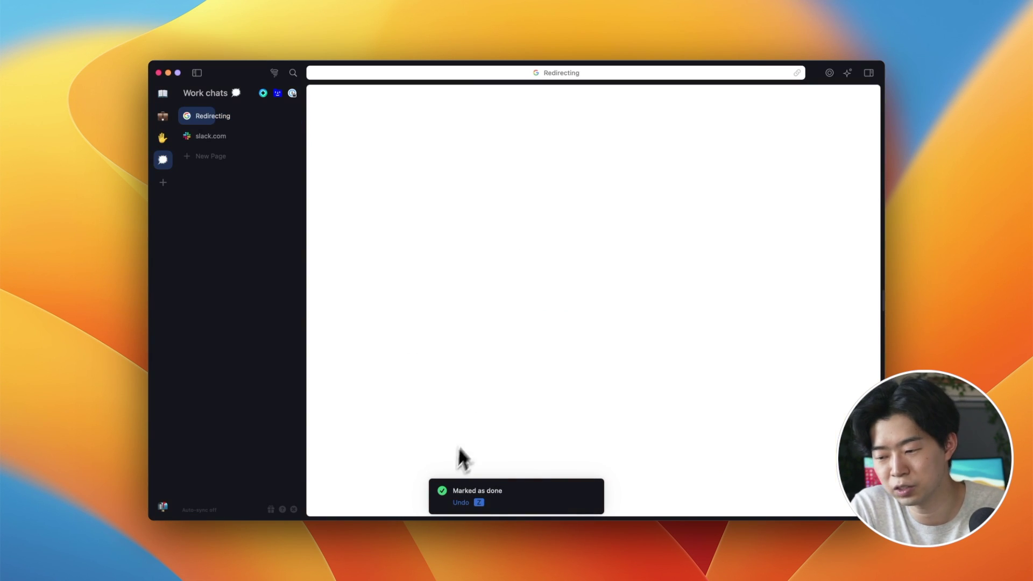
- Browse the 'Move page to' workspace choices for the Gmail page, then scroll the shortcuts cheat sheet
key("super+shift+m")
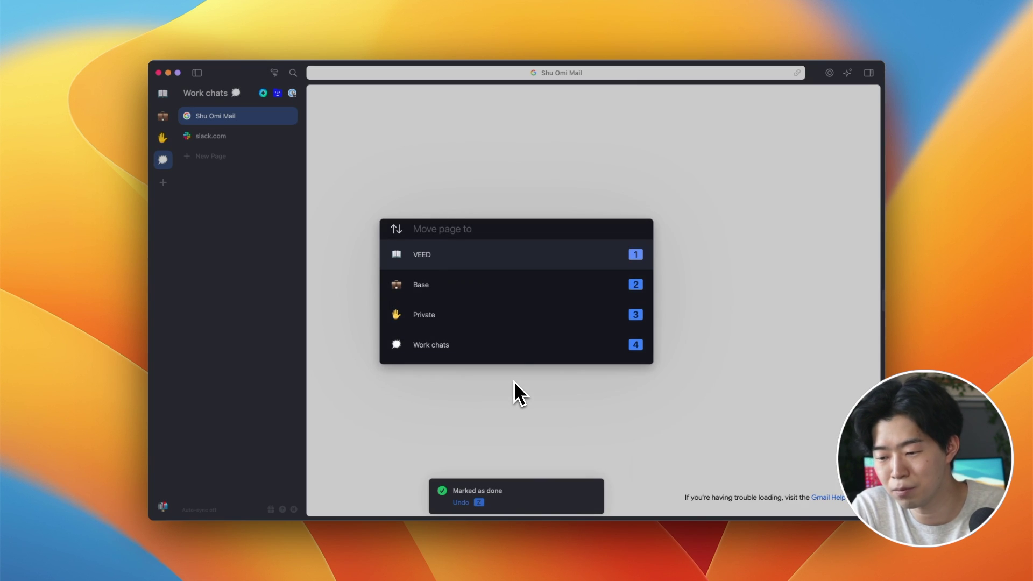
key("Down")
key("Down")
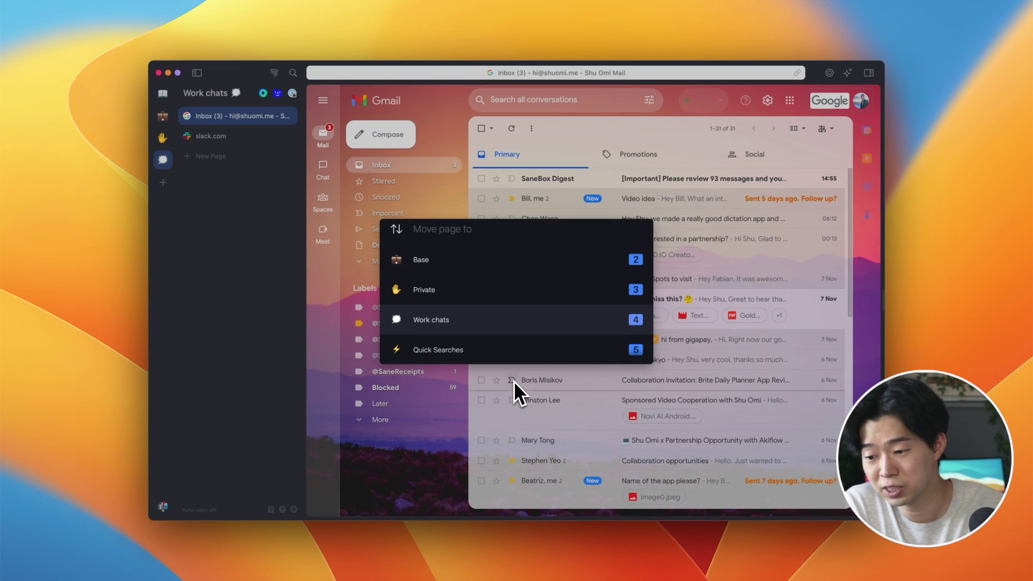
key("Up")
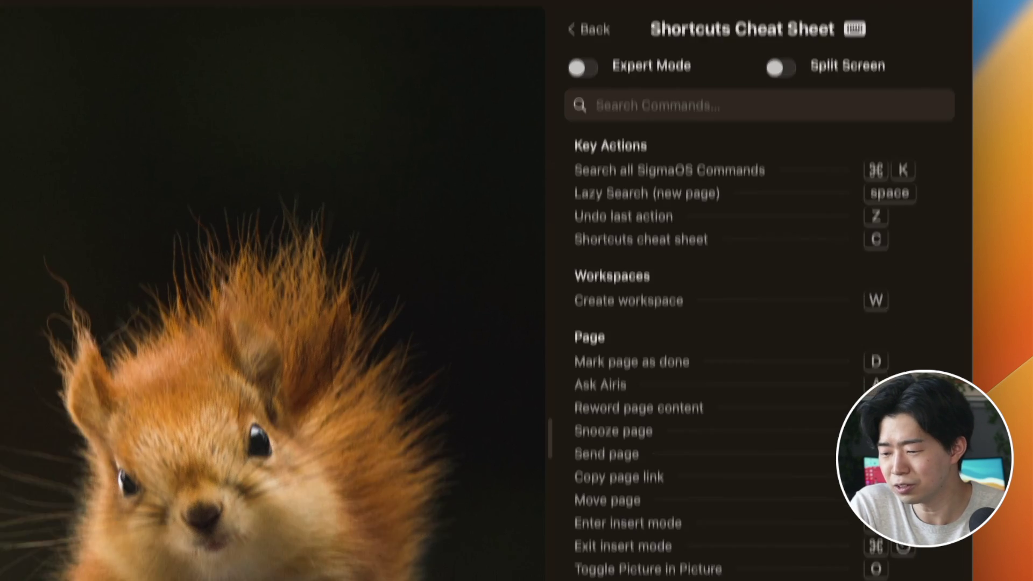
scroll(822, 341, "down", 5)
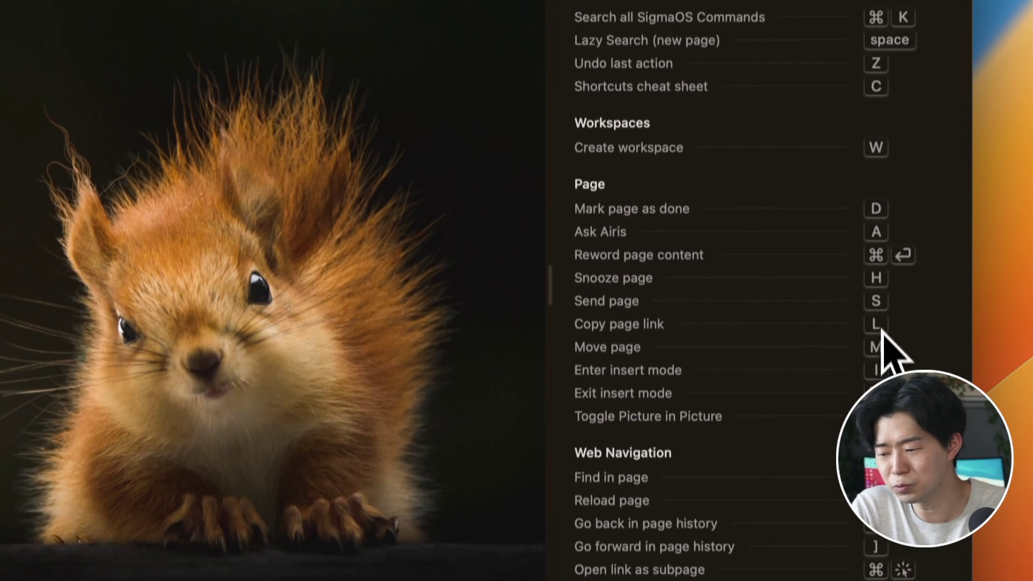
scroll(831, 277, "up", 4)
scroll(824, 427, "down", 5)
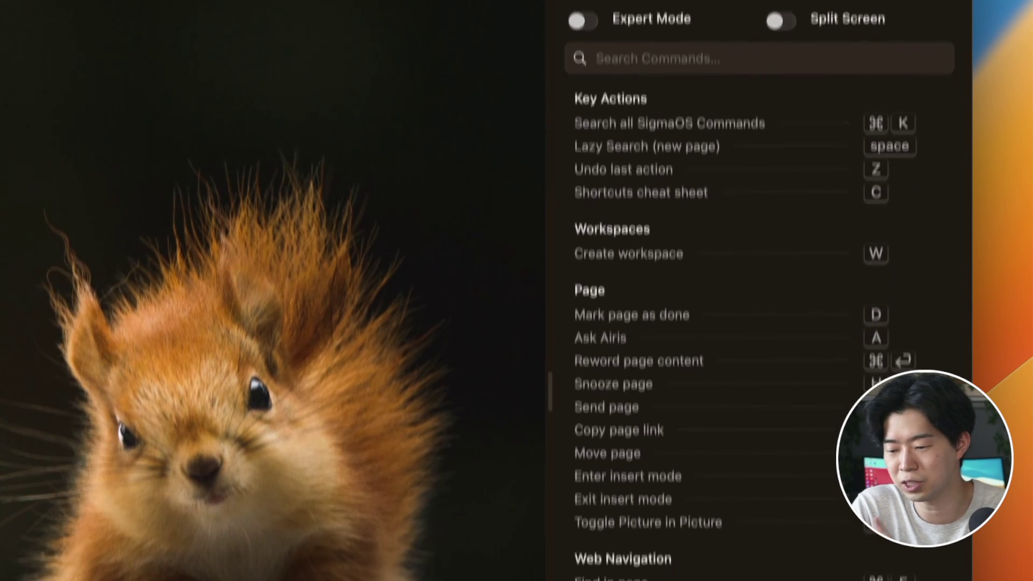
scroll(814, 399, "down", 1)
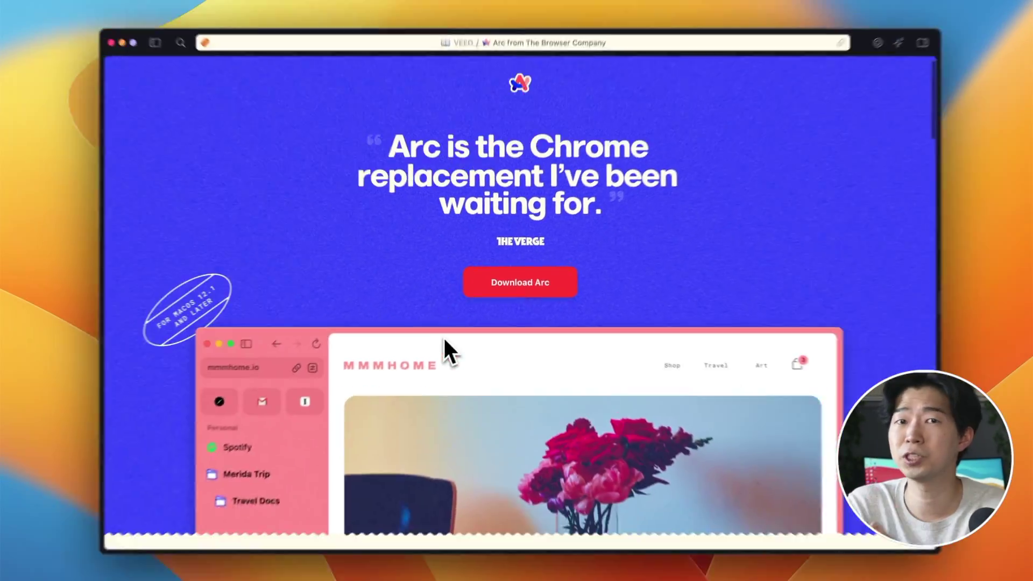
- Switch the sidebar to the Tokyo space, then to another space
scroll(449, 331, "down", 3)
scroll(449, 331, "down", 3)
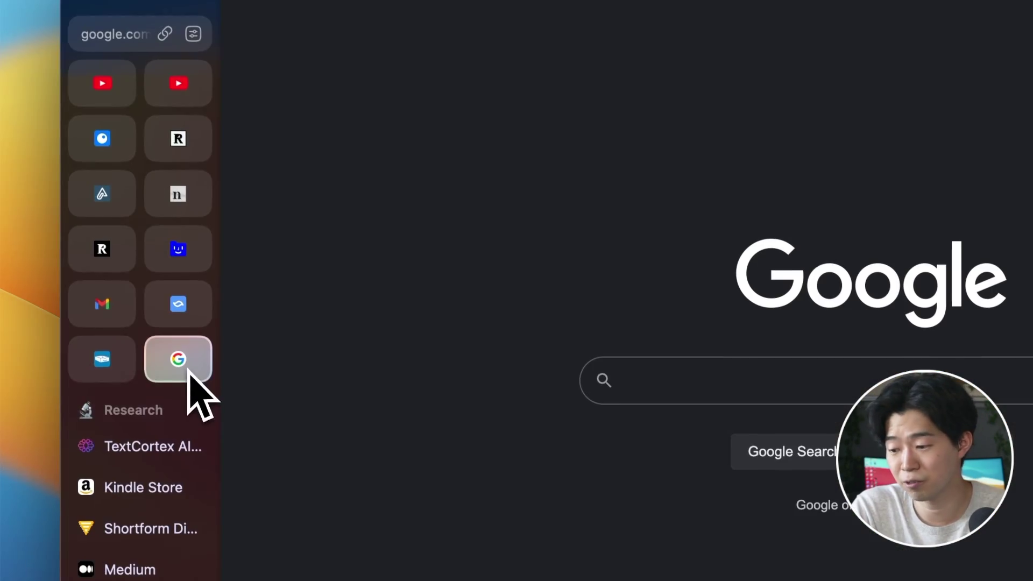
scroll(85, 427, "down", 3)
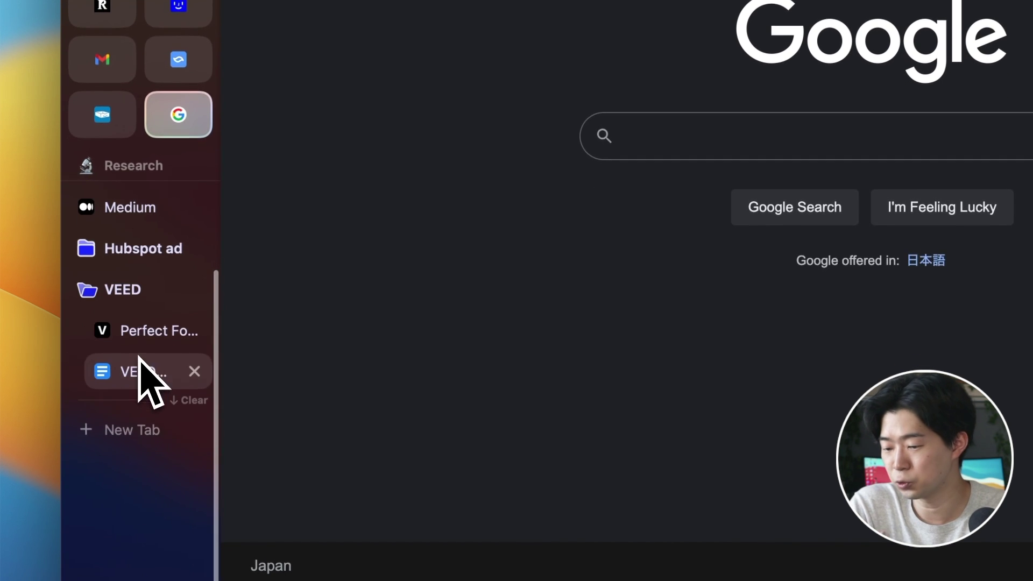
left_click(142, 535)
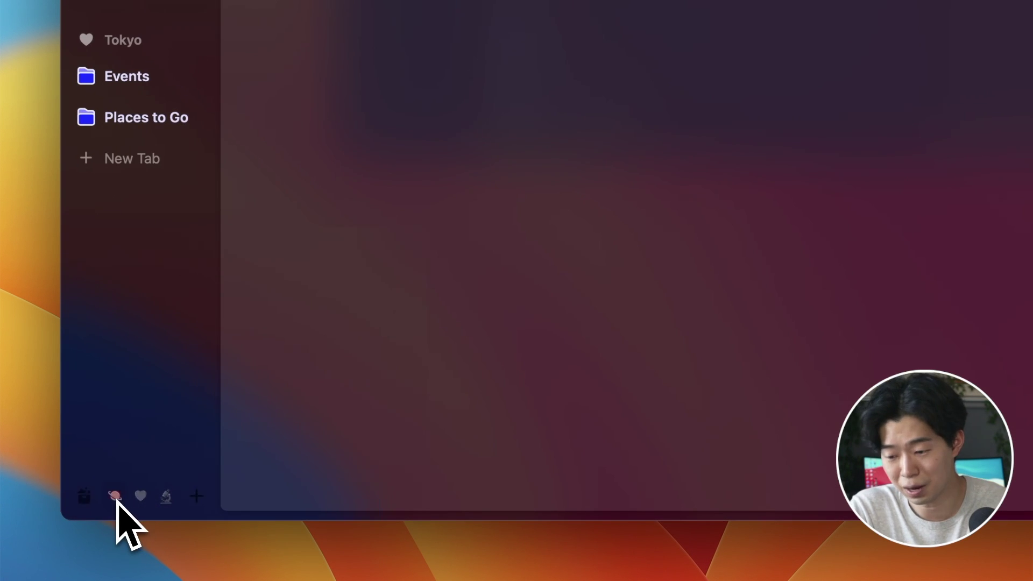
left_click(115, 496)
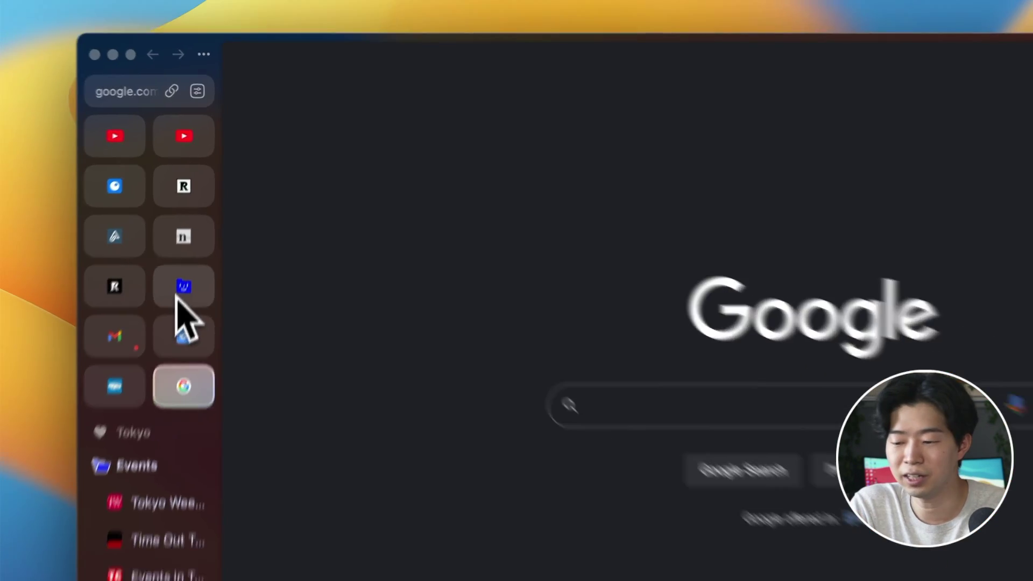
- Open Fabric as a taller split pane below Google and view the CHINCHILLA CARE GUIDE details
left_click_drag(177, 299, 698, 580)
left_click_drag(493, 481, 517, 512)
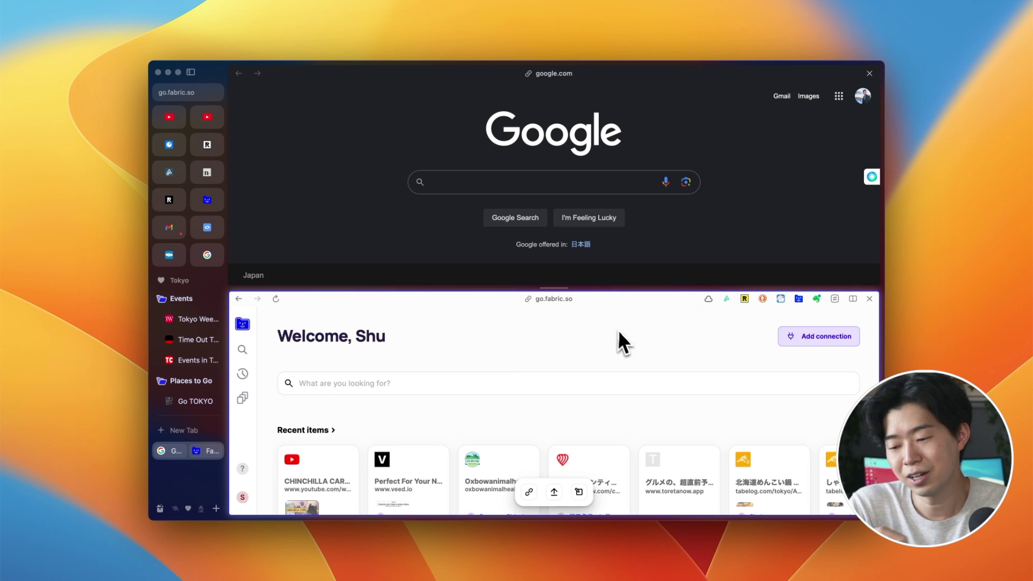
left_click_drag(560, 293, 568, 240)
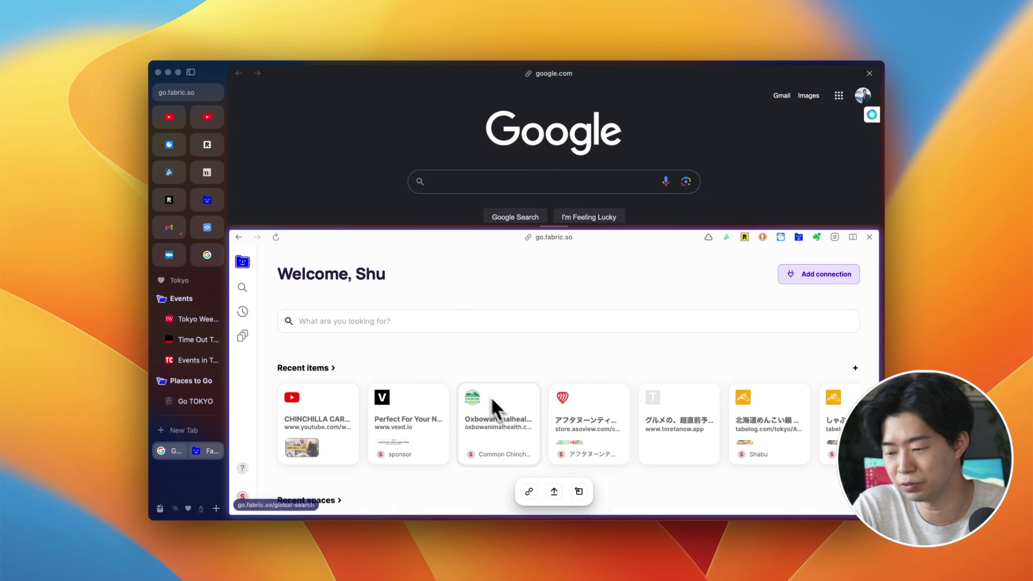
left_click(333, 425)
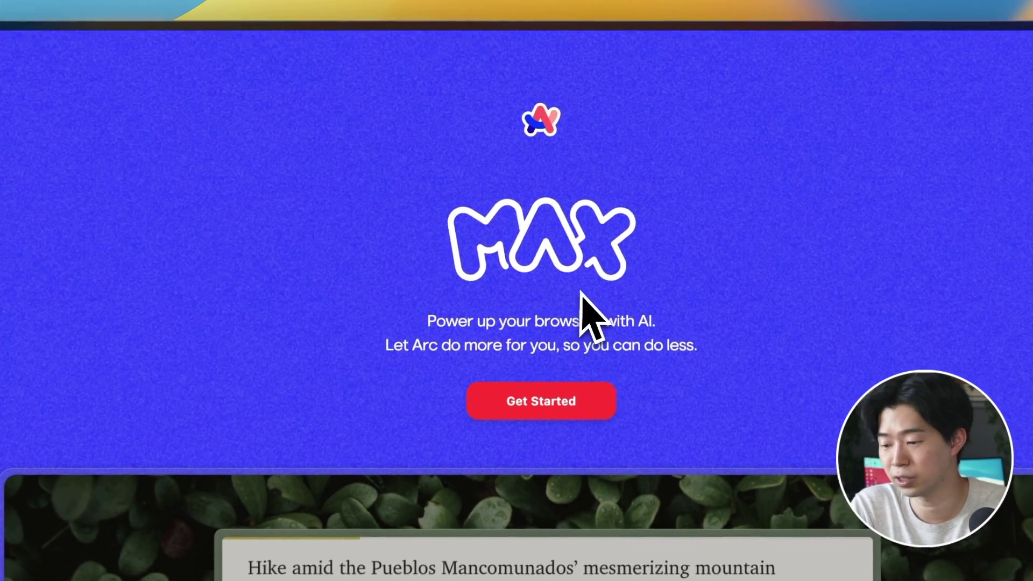
- Ask the FT article page 'what is nudge theory'
scroll(576, 197, "down", 1)
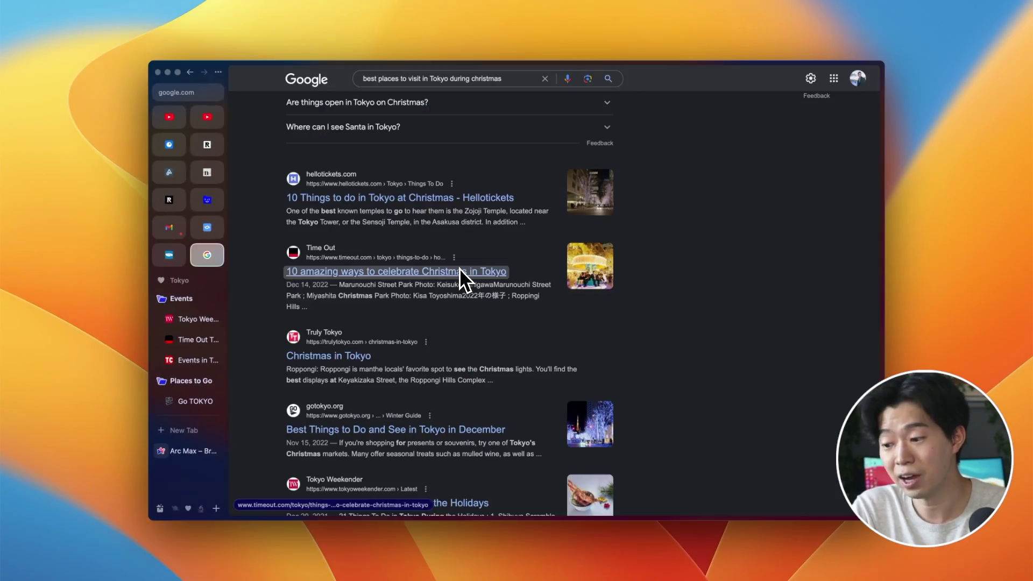
mouse_move(460, 268)
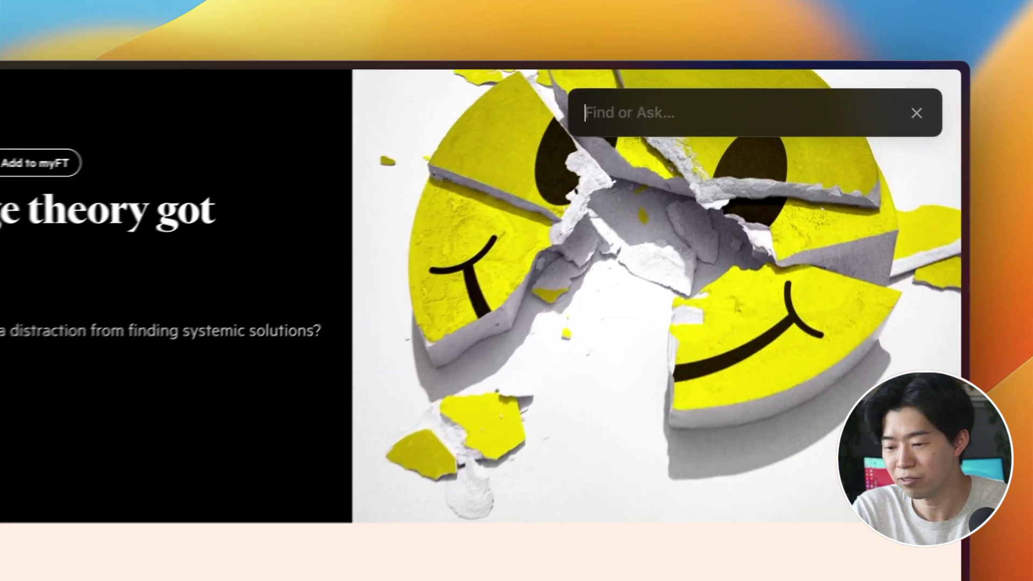
type("what is nudge the")
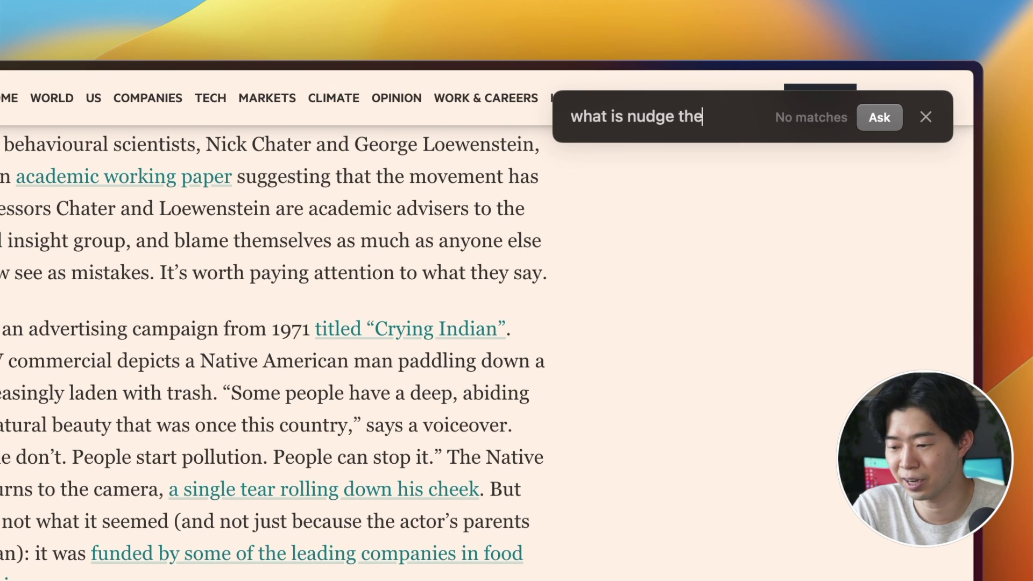
type("ory")
key("Return")
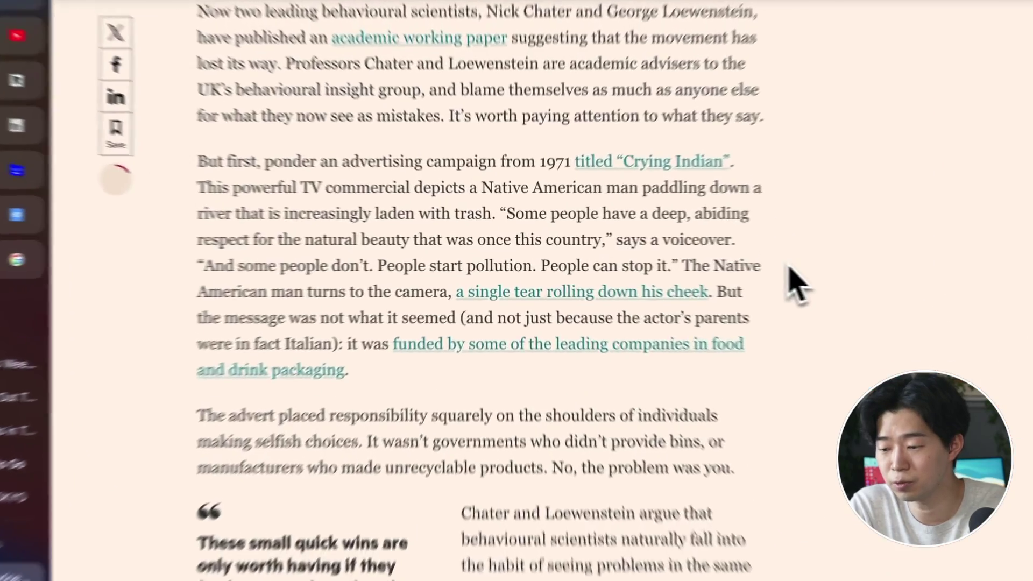
- Send ChatGPT the prompt 'explain nudge theory' from the quick prompt bar
key("alt+space")
type("explain nudge theory to me like I'm 5")
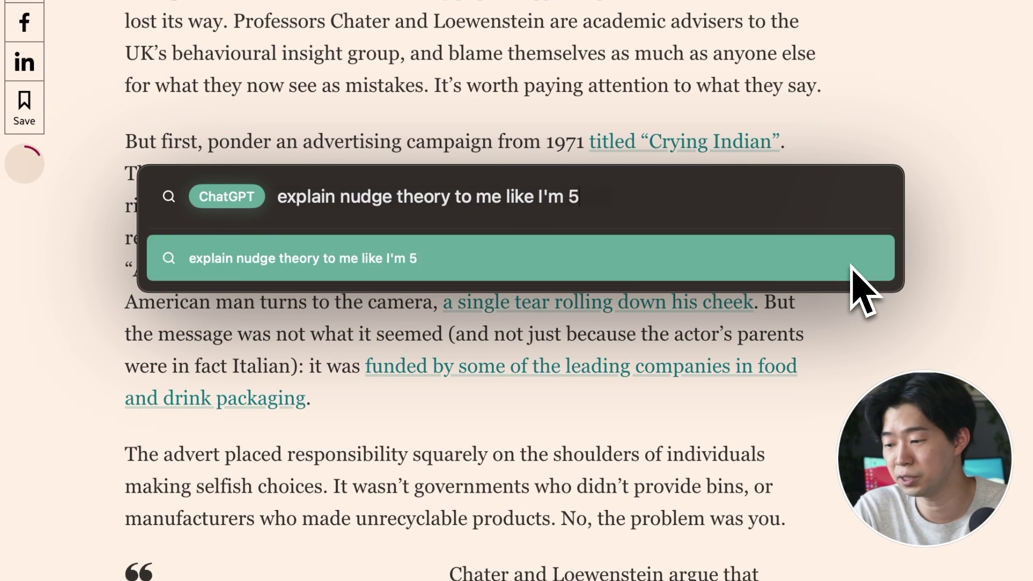
key("Return")
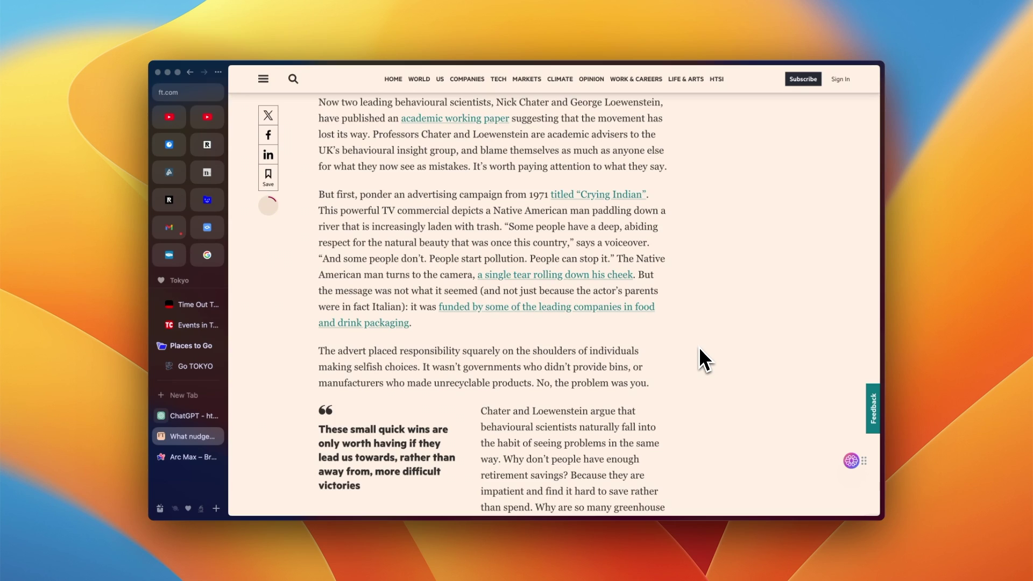
- Create a note titled 'Nudge theory' beside the FT article
key("ctrl+shift+equal")
type("note")
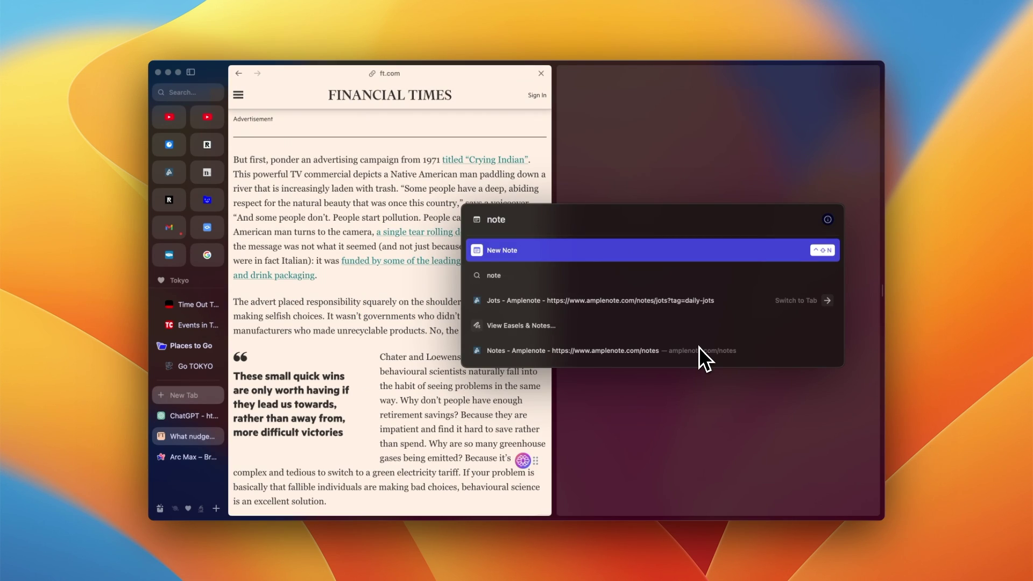
key("Return")
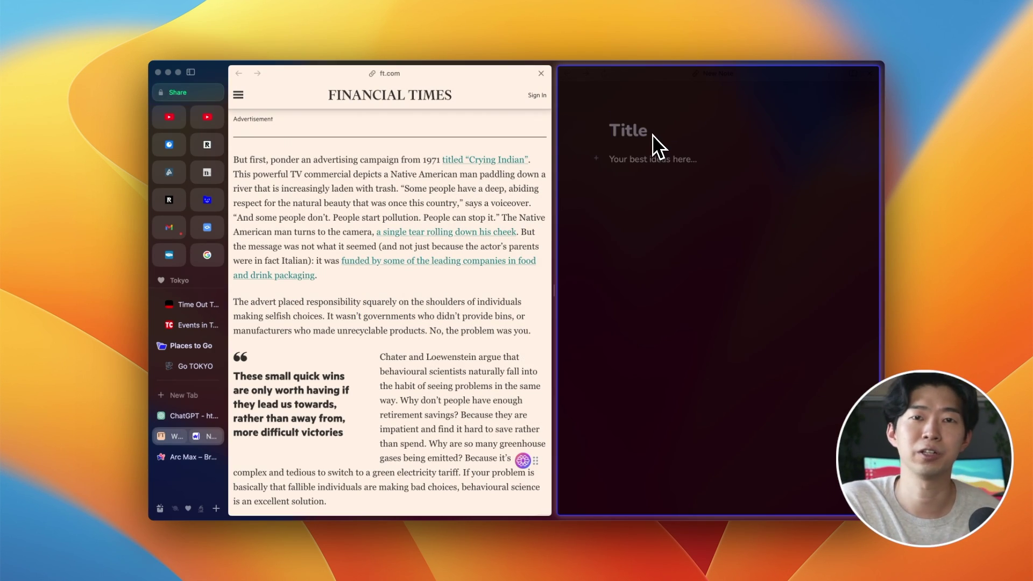
type("Nudge theory")
key("Return")
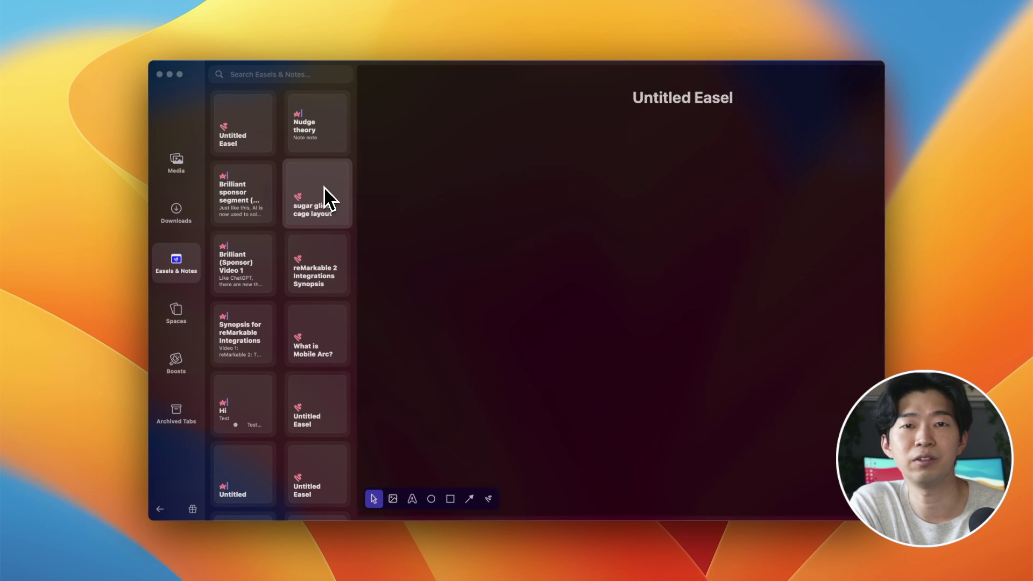
- Open the sugar glider cage layout easel and drag three image cards to new positions
left_click(324, 186)
scroll(511, 205, "up", 3)
left_click_drag(639, 277, 608, 115)
scroll(609, 368, "down", 3)
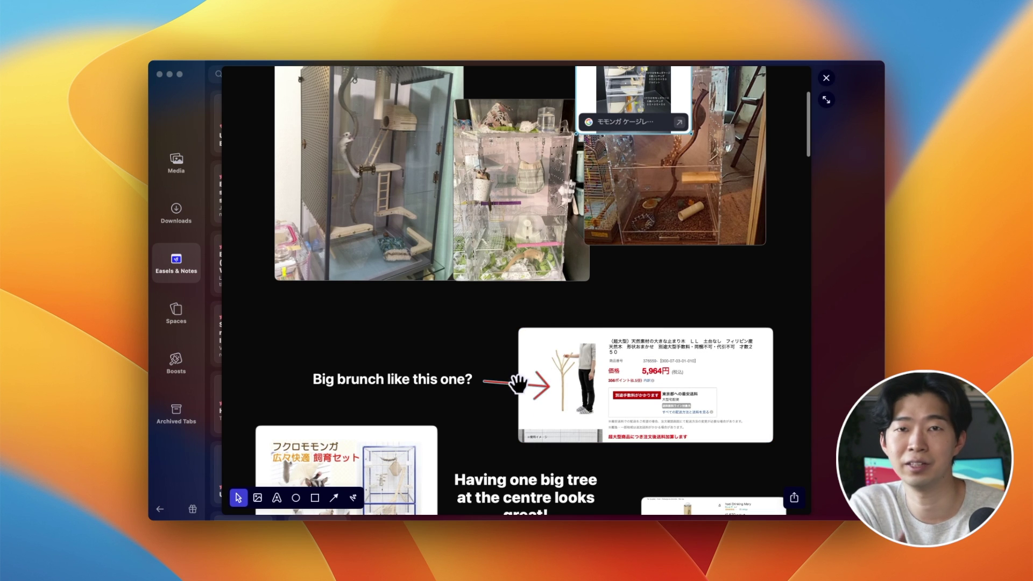
scroll(517, 290, "down", 10)
left_click_drag(555, 448, 579, 237)
scroll(517, 291, "down", 6)
left_click_drag(489, 295, 439, 369)
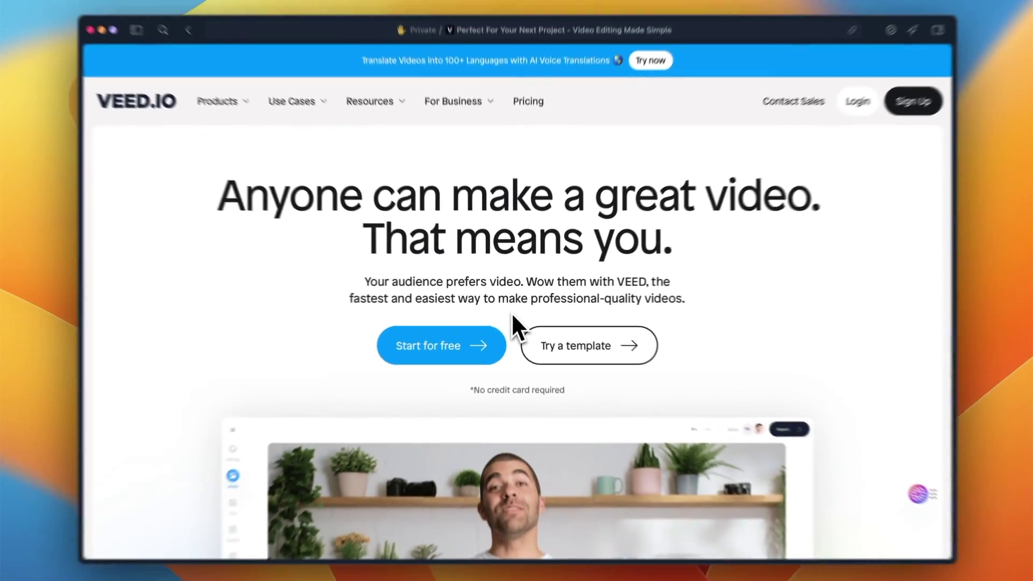
- Scroll the VEED.IO homepage past the hero section to the Create a Video cards
scroll(509, 312, "down", 10)
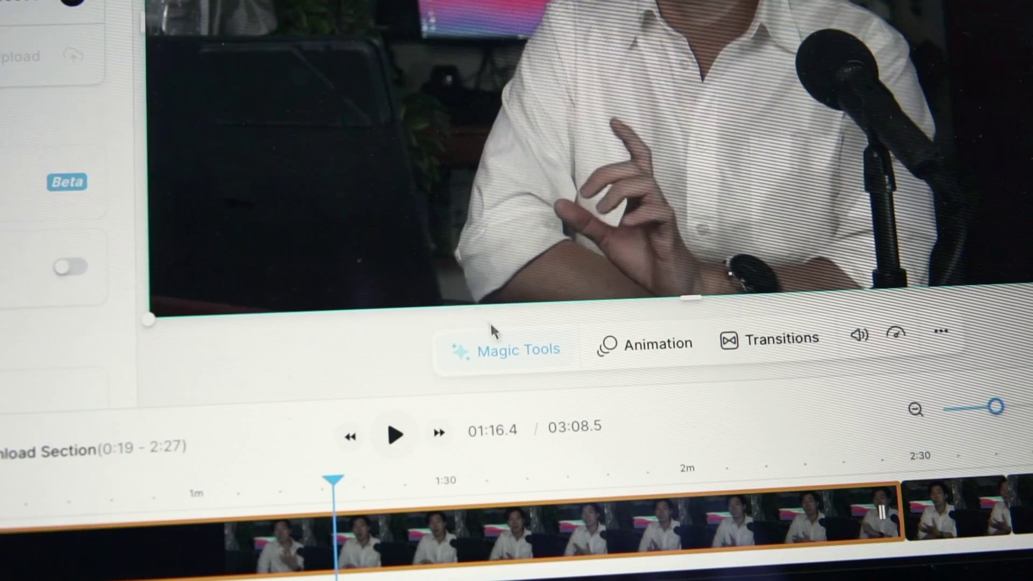
- Run Magic Cut to strip silences and filler words, then jump to Clean Audio noise removal
left_click(511, 356)
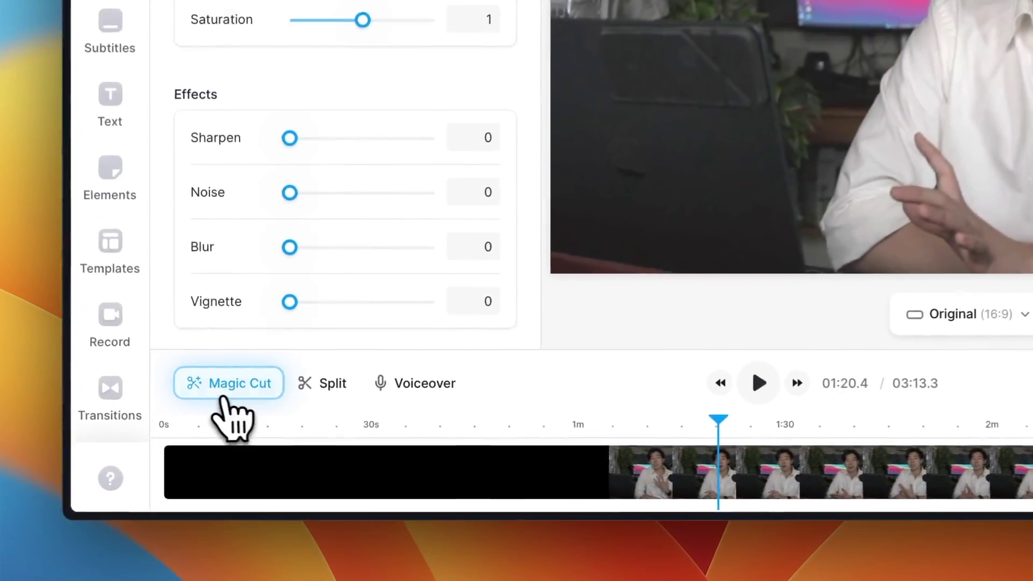
mouse_move(251, 392)
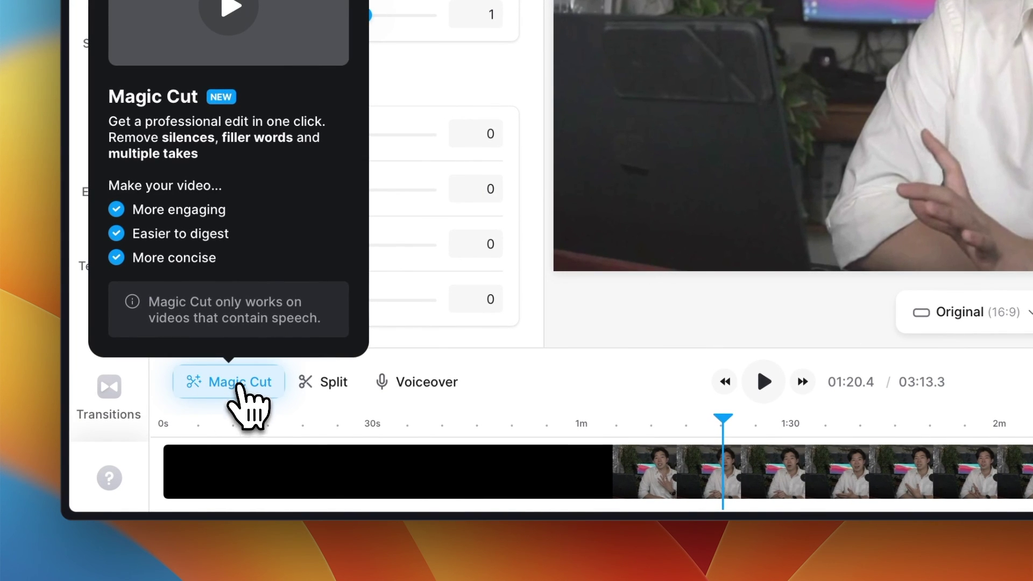
left_click(237, 383)
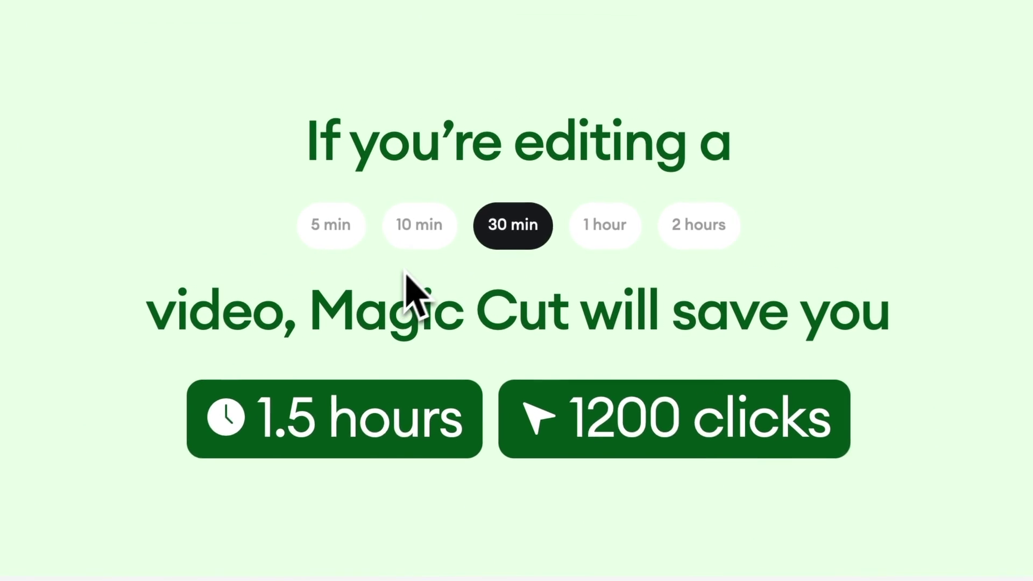
left_click(423, 248)
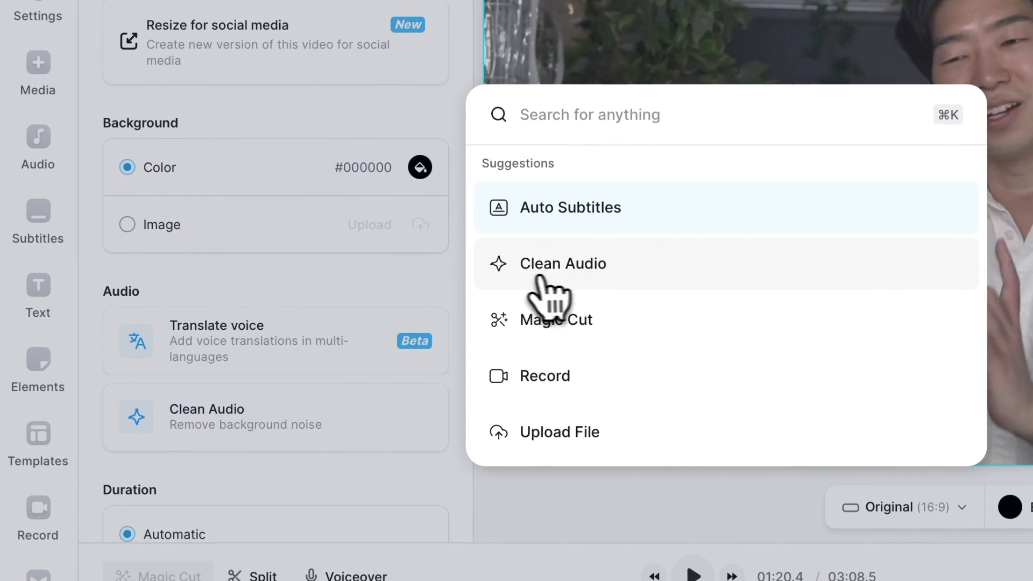
left_click(603, 278)
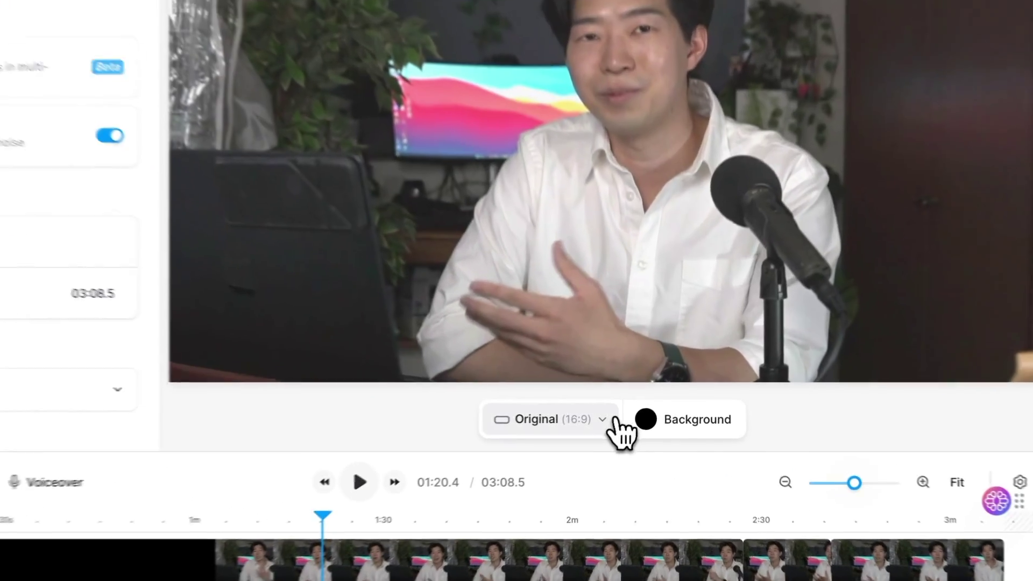
- Make the video vertical for an Instagram Reel from the aspect ratio presets
left_click(615, 420)
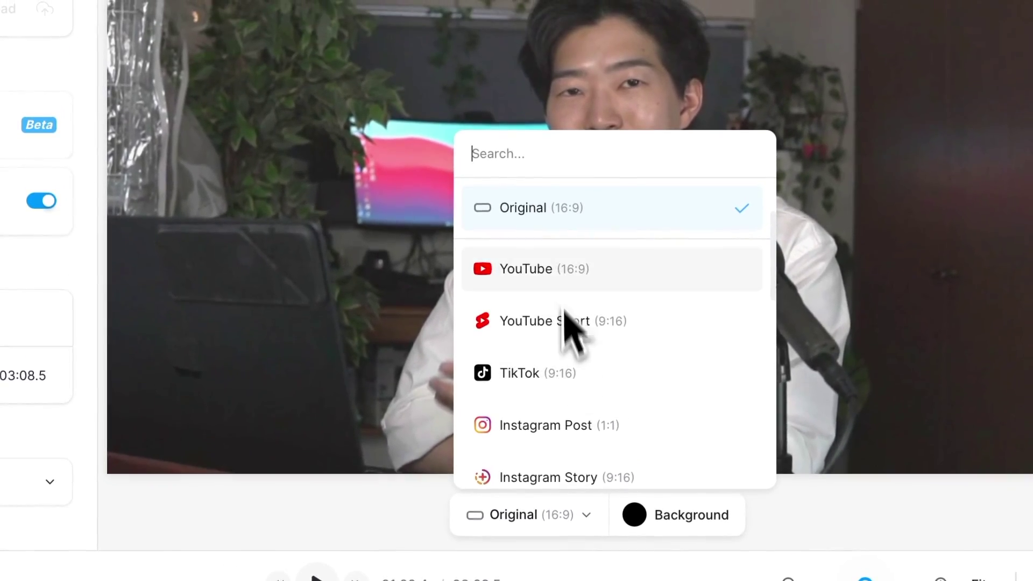
scroll(617, 279, "down", 1)
scroll(628, 346, "down", 1)
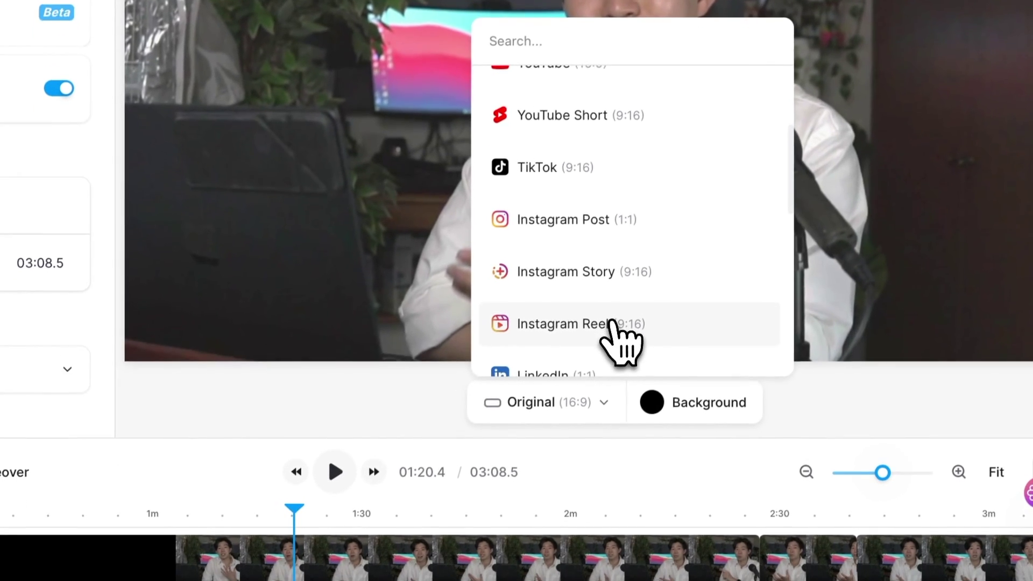
left_click(597, 385)
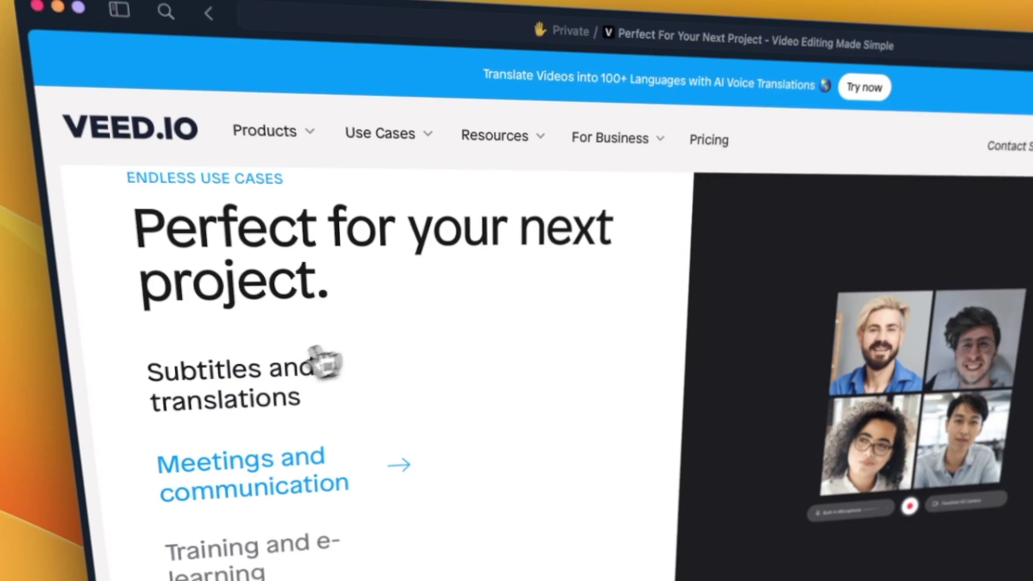
- Preview the Subtitles, Meetings, Training and Marketing use cases, then scroll to the templates
left_click(272, 381)
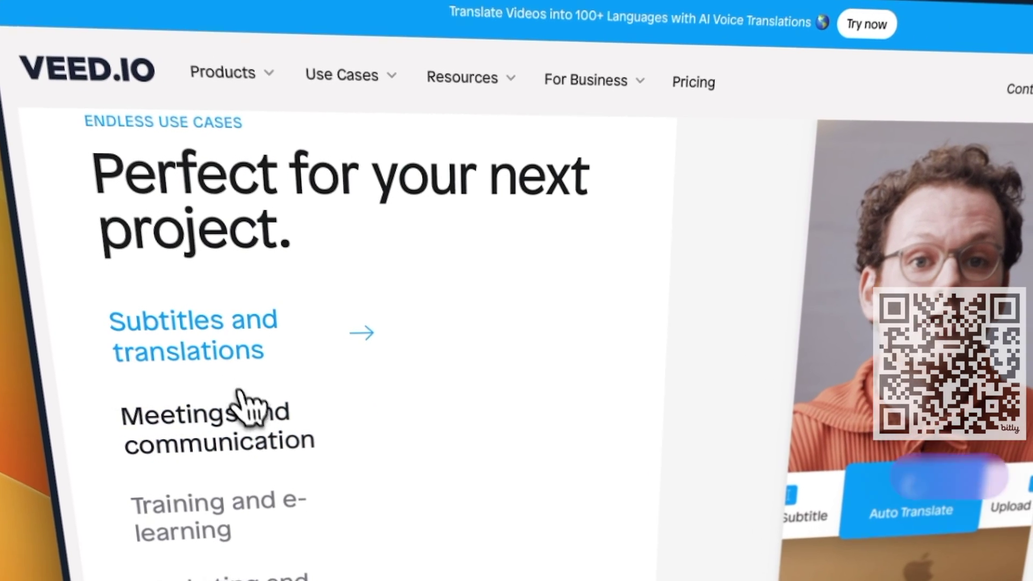
left_click(269, 442)
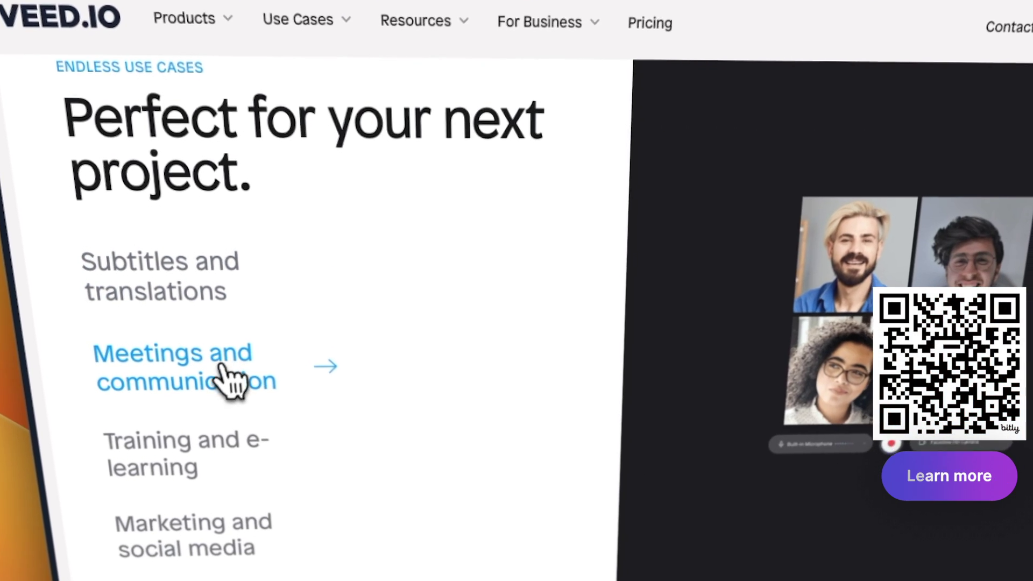
left_click(204, 430)
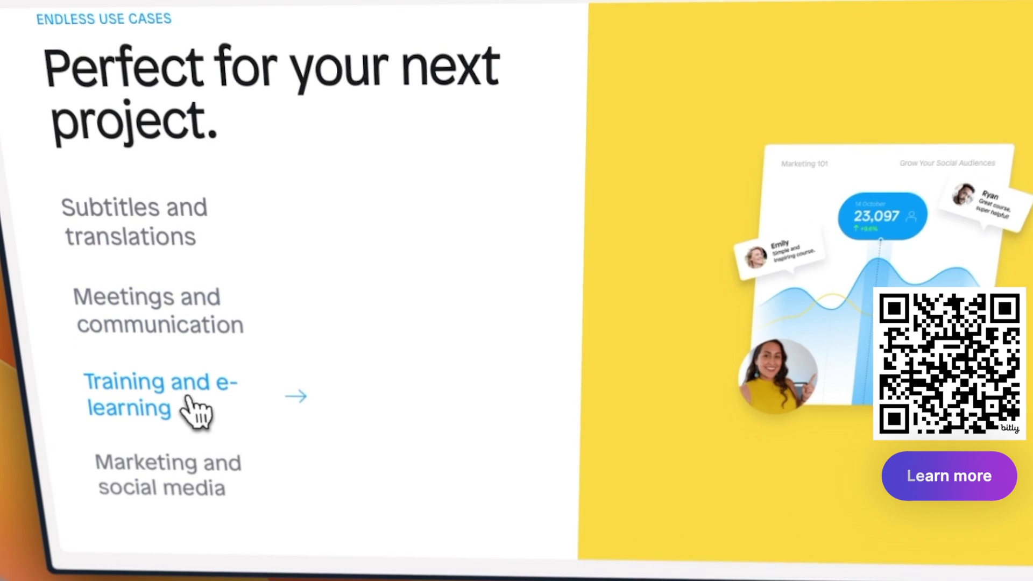
left_click(181, 466)
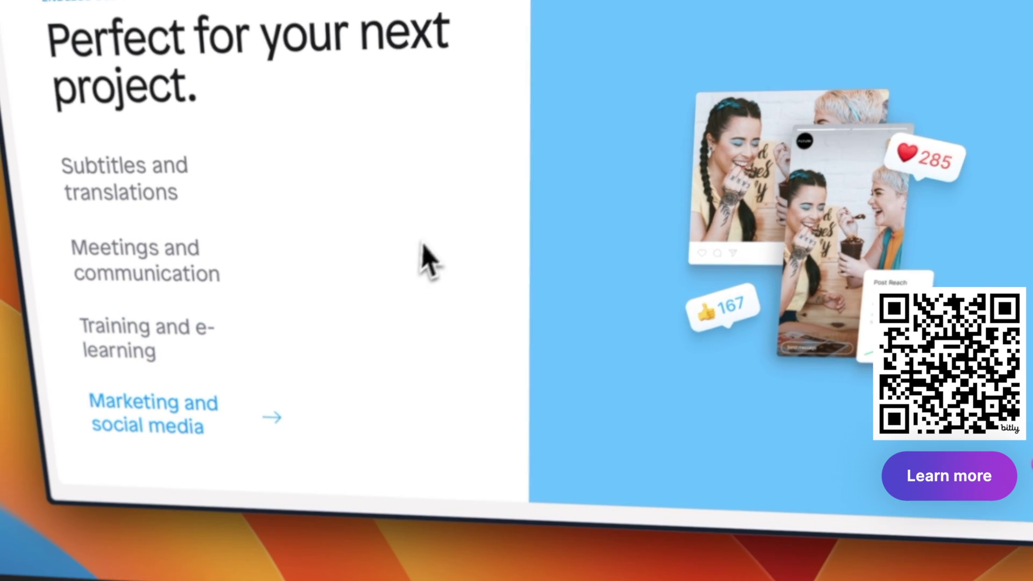
scroll(451, 312, "down", 10)
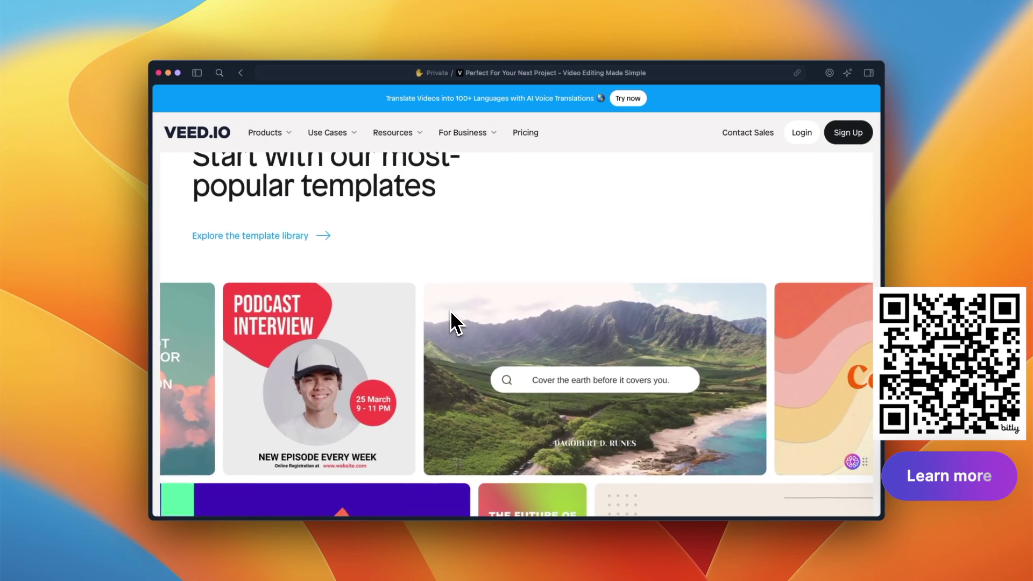
scroll(451, 311, "up", 4)
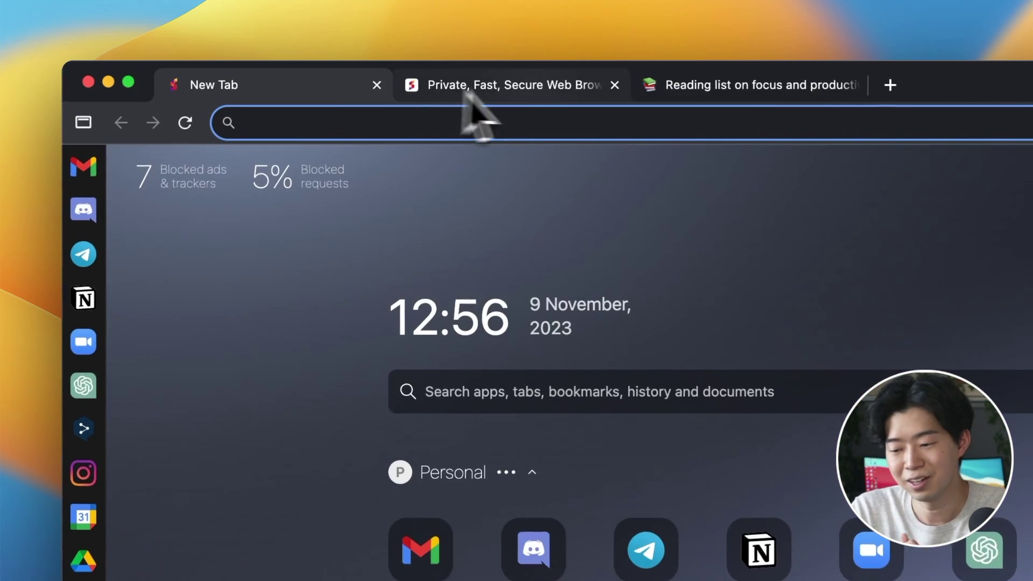
- Flip through the Sidekick website tab and the reading list, then return to the new tab page
left_click(541, 88)
left_click(711, 89)
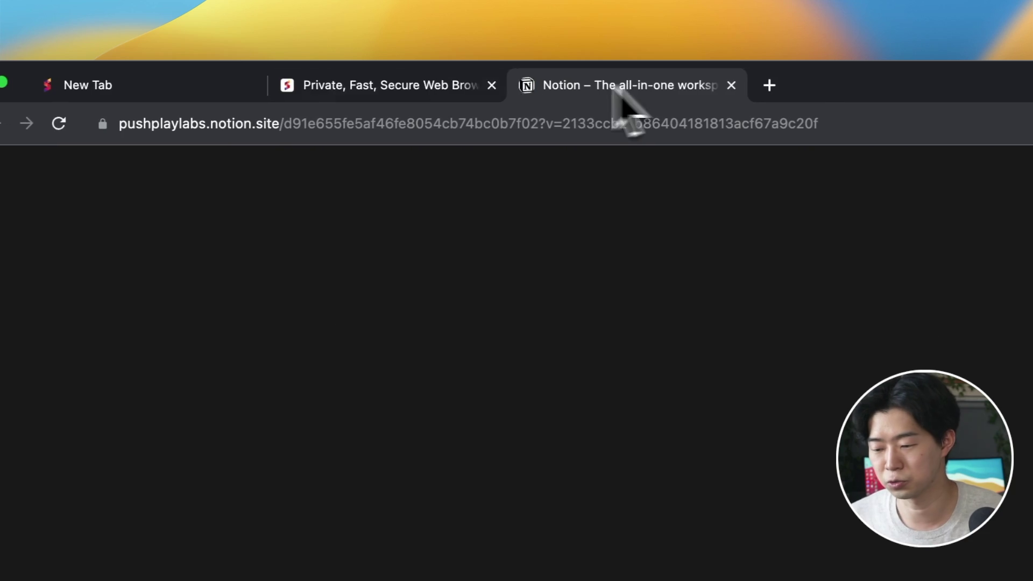
left_click(334, 86)
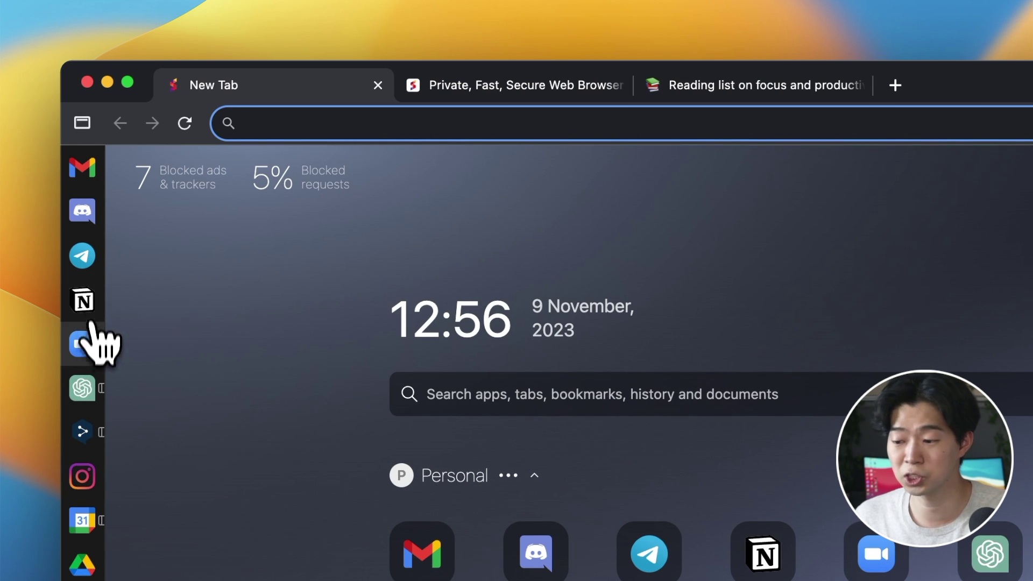
- Open ChatGPT in a side panel, then show it in split view beside Notion
left_click(82, 388)
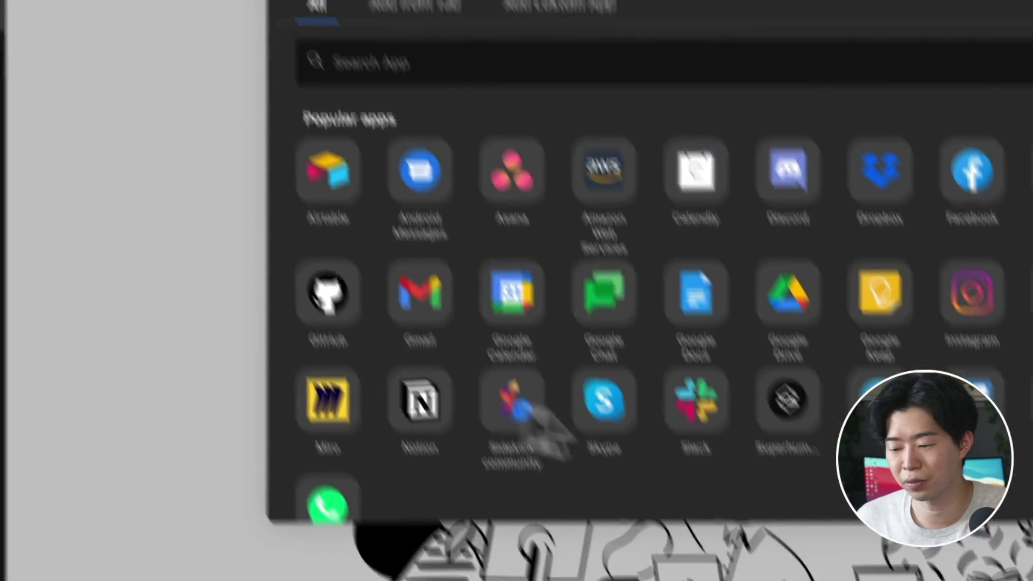
scroll(580, 482, "down", 2)
scroll(457, 248, "up", 1)
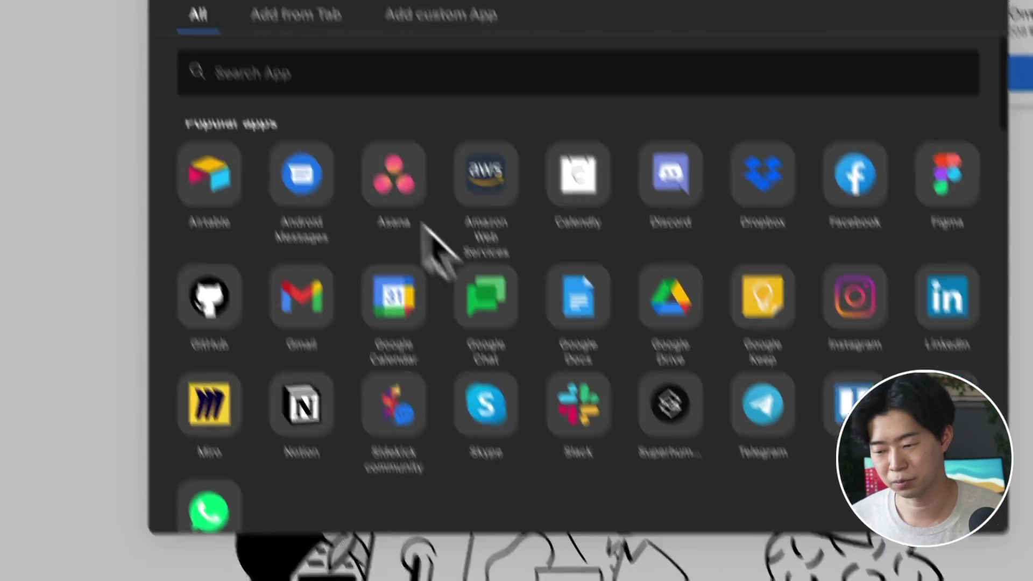
left_click(869, 108)
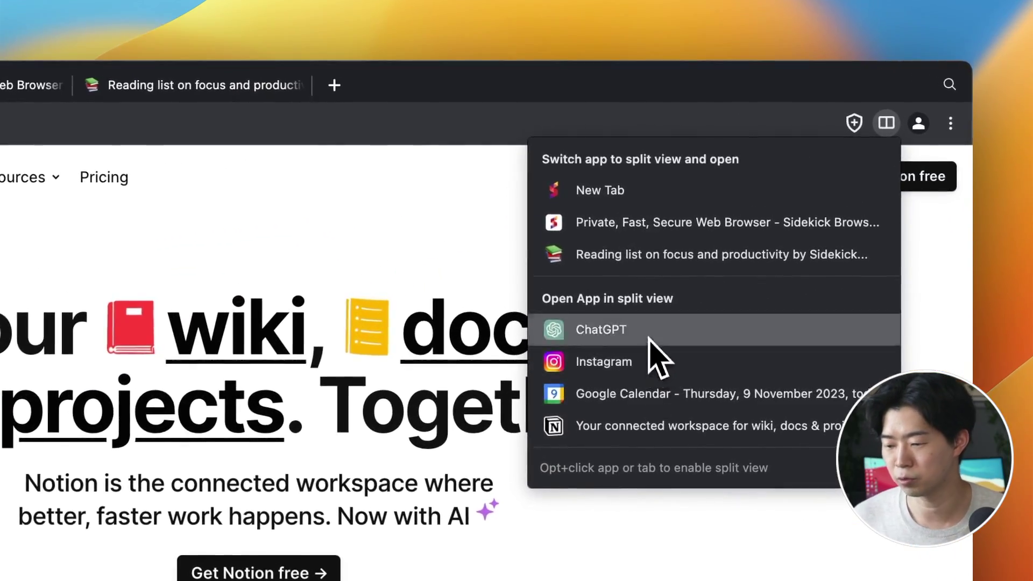
left_click(621, 327)
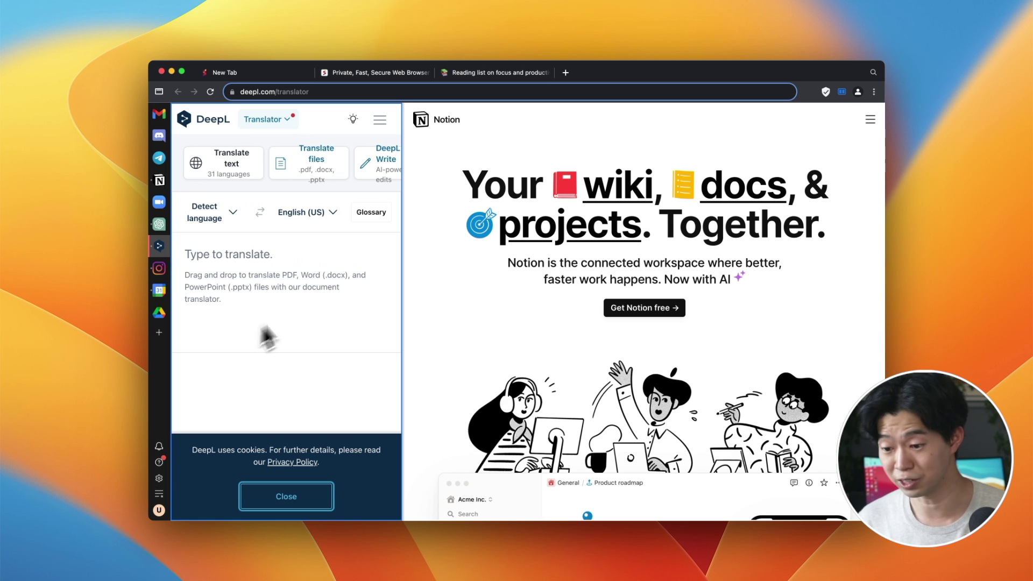
- Show Zoom in the right pane and open Sections & Tasks at the previous day's tasks
left_click(158, 202)
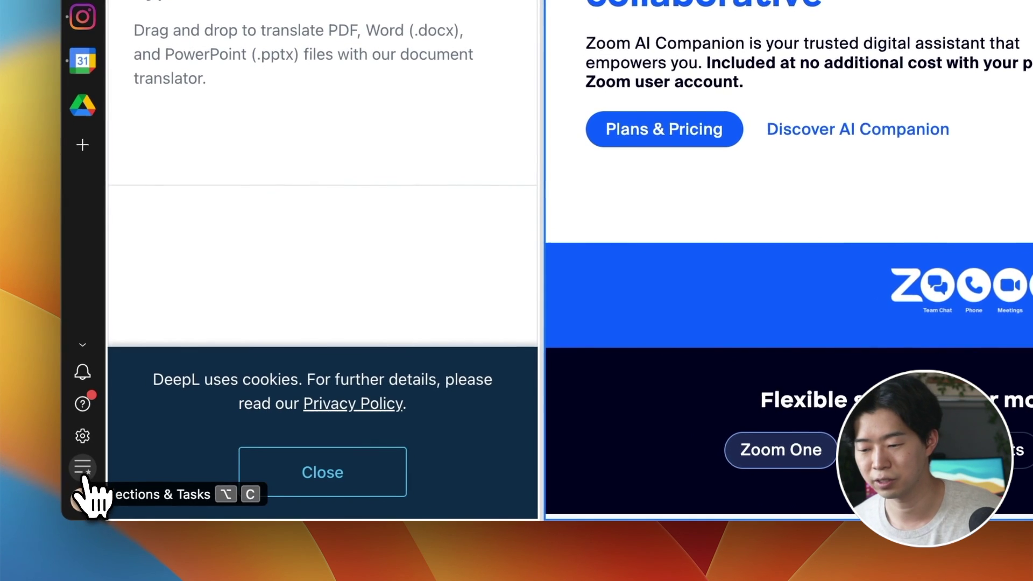
left_click(159, 494)
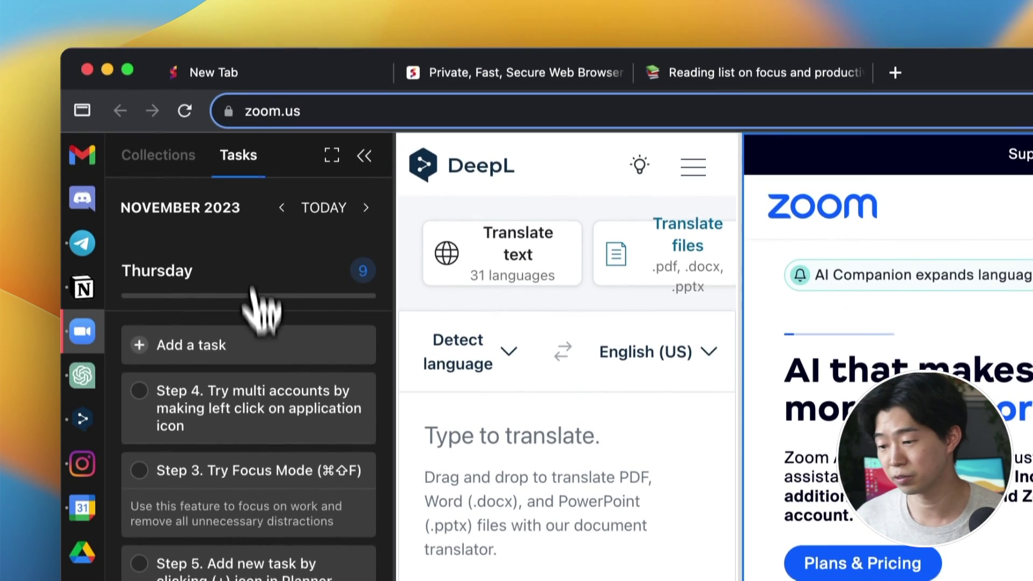
left_click(282, 209)
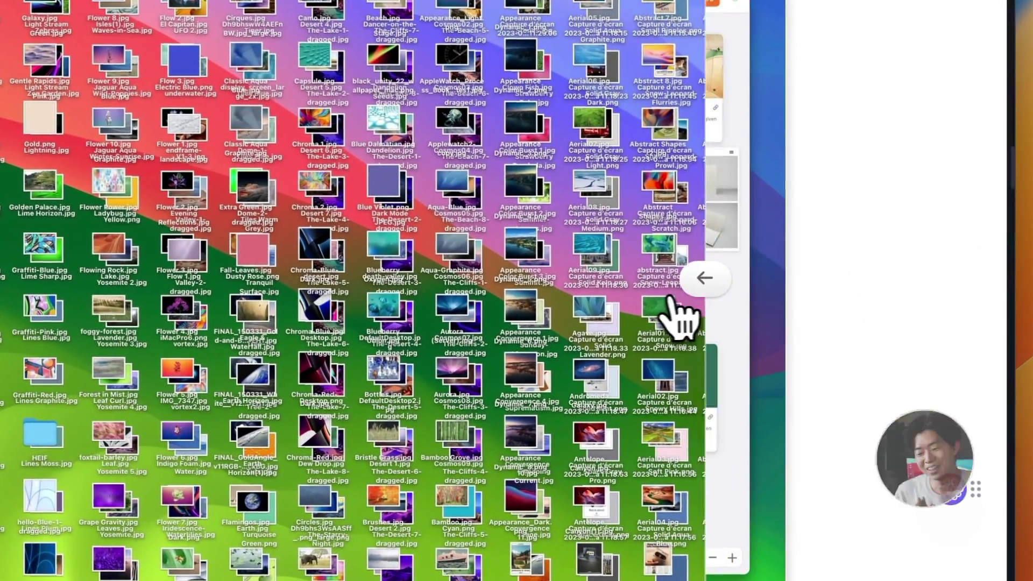
- Pan the board, link the HubSpot card to the note above, and enlarge it slightly
left_click_drag(677, 315, 592, 315)
left_click_drag(489, 318, 431, 318)
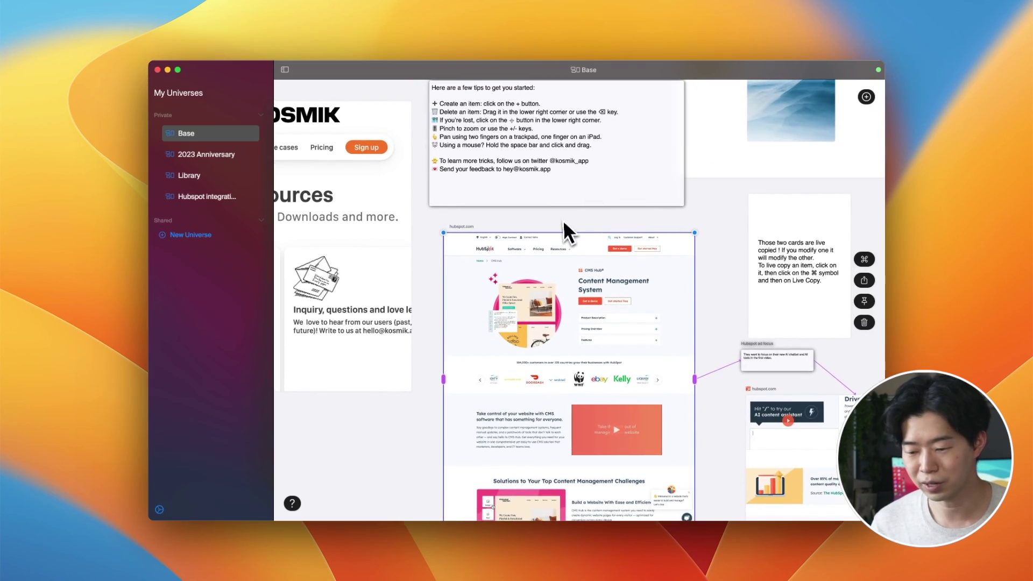
left_click_drag(568, 233, 562, 199)
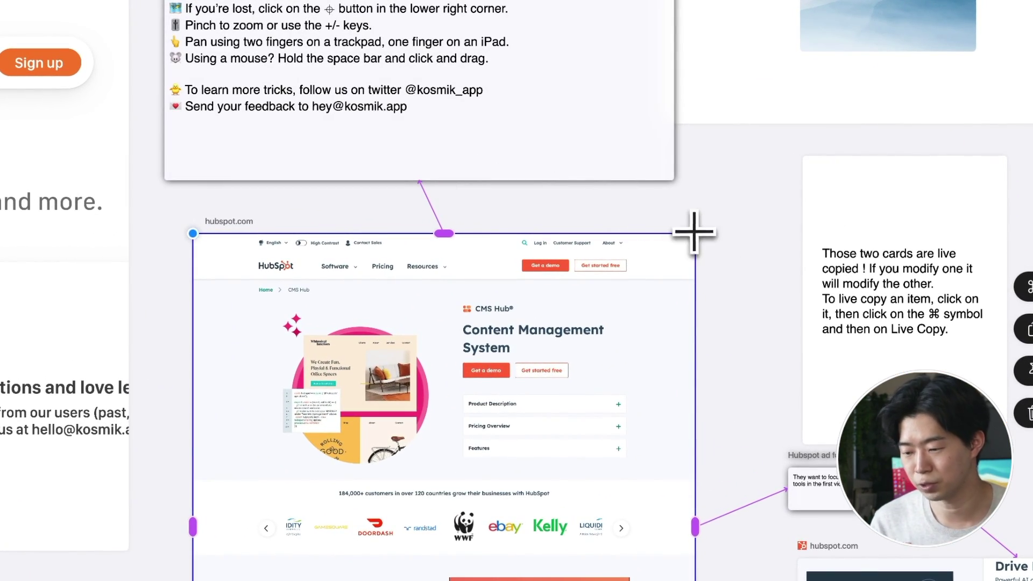
left_click_drag(613, 299, 594, 316)
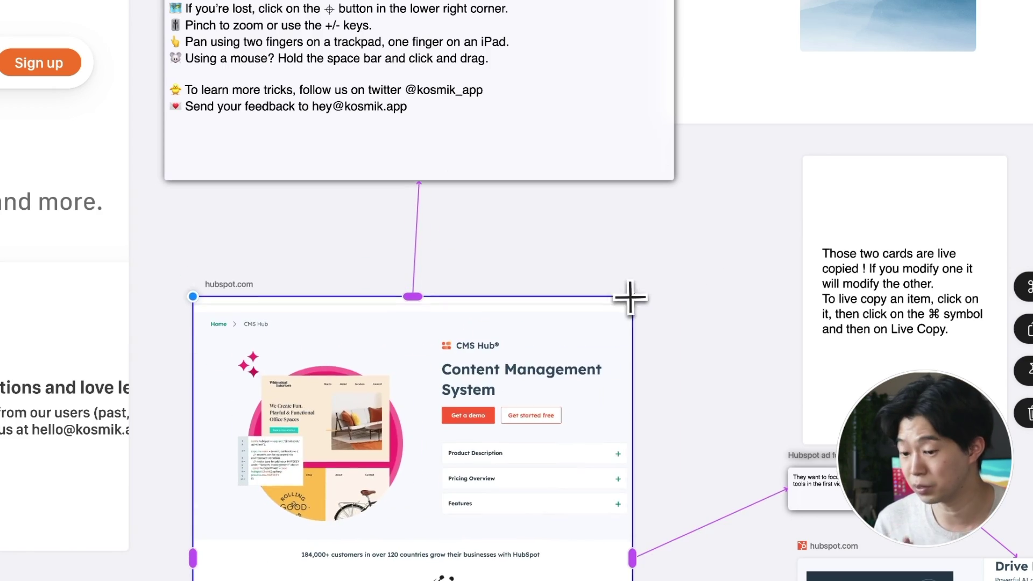
- Open the Google Doodles card in a pinned side panel, then close it
scroll(694, 318, "down", 10)
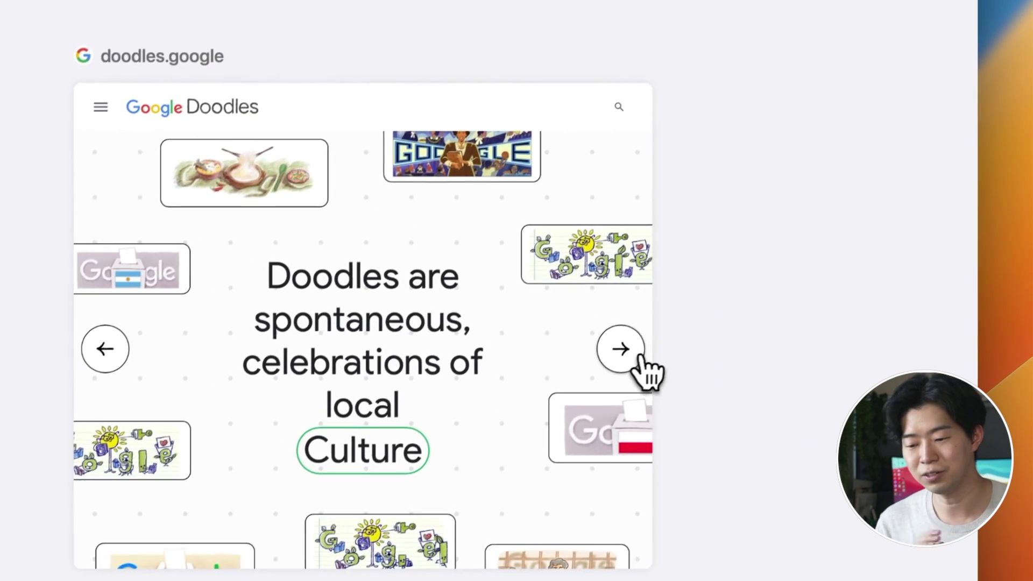
left_click(699, 234)
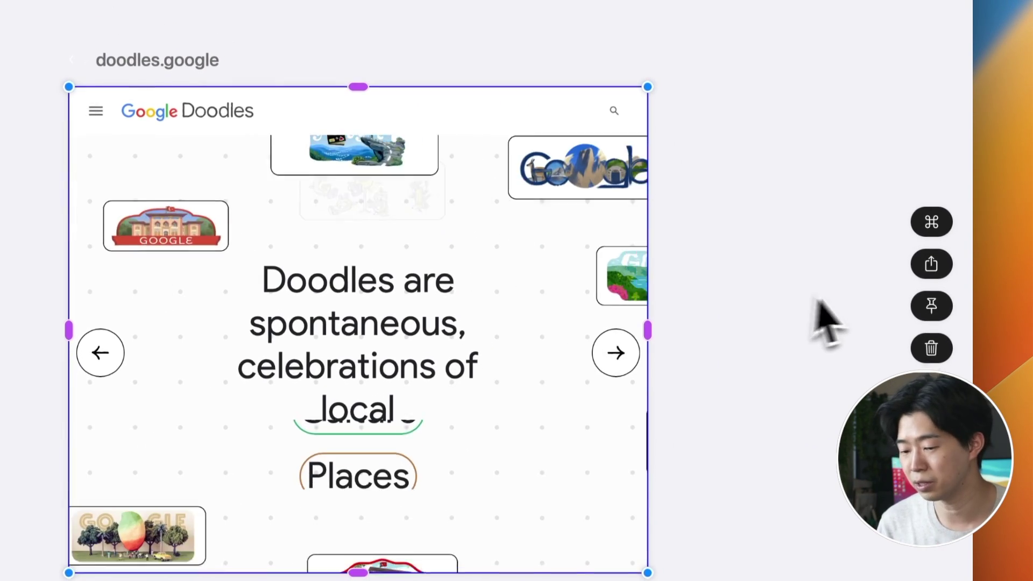
left_click(941, 305)
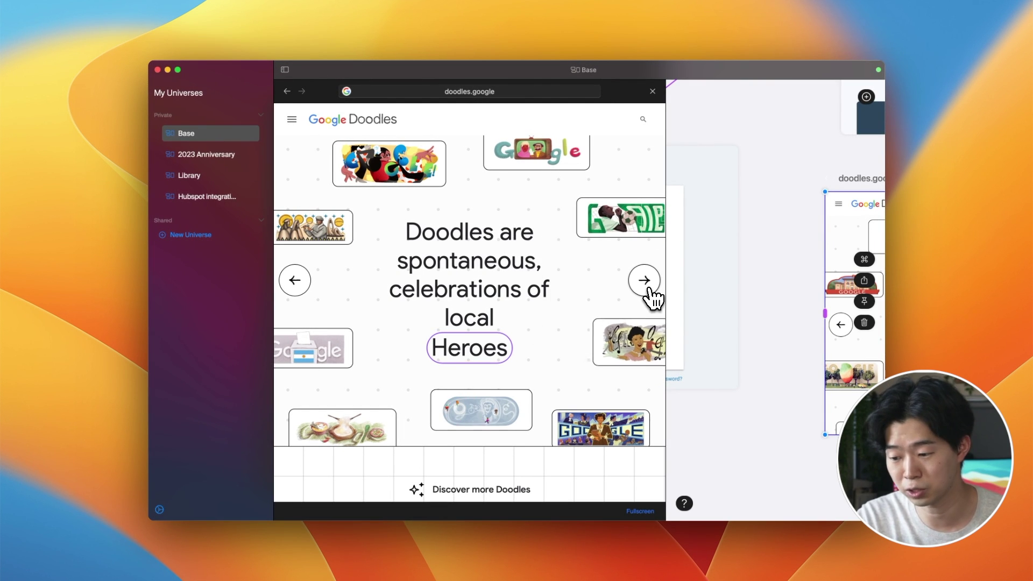
key("Escape")
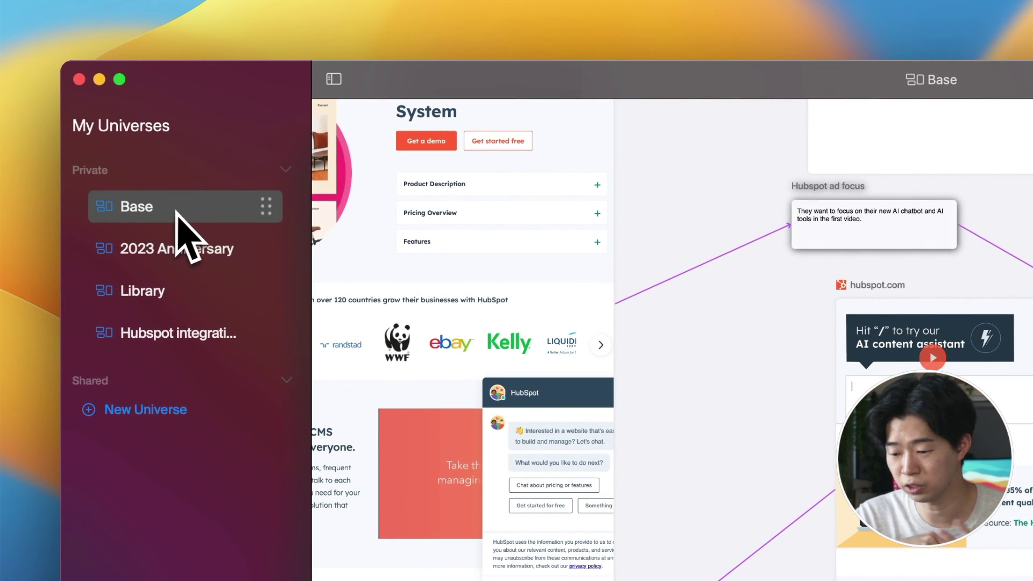
- Browse the 2023 Anniversary and Library universes, then add a new Web card to the board
left_click(194, 245)
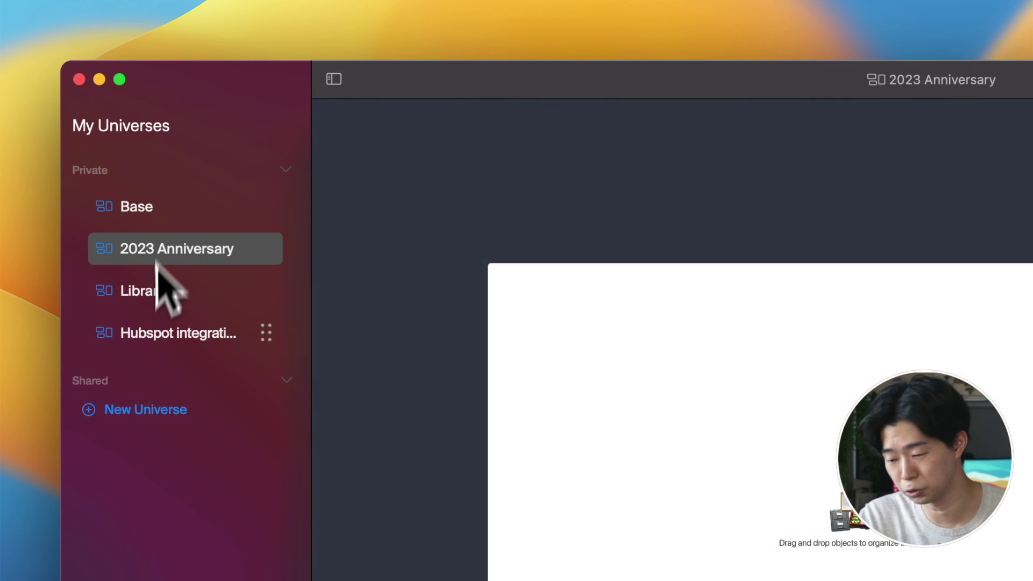
left_click(161, 290)
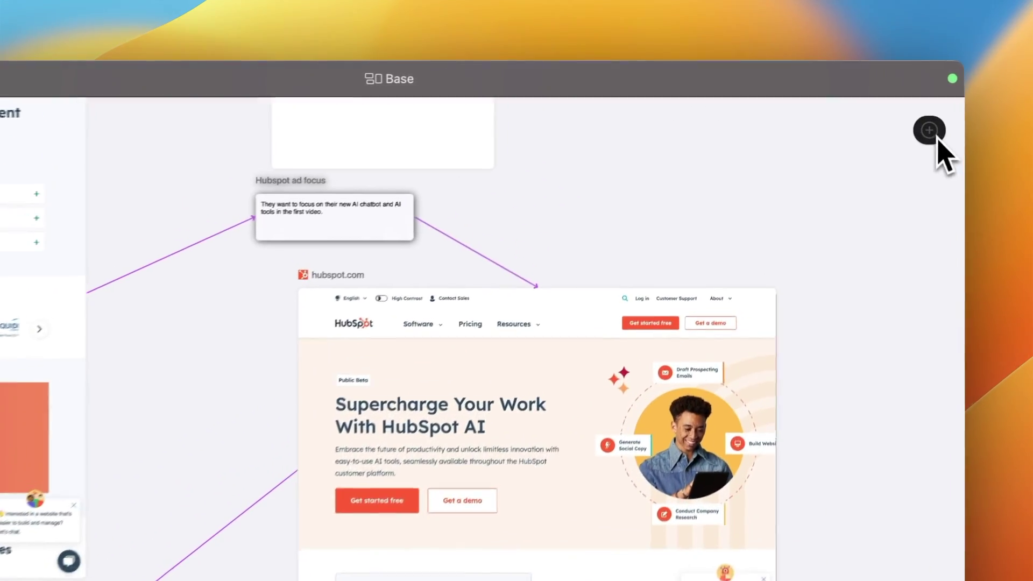
left_click(881, 105)
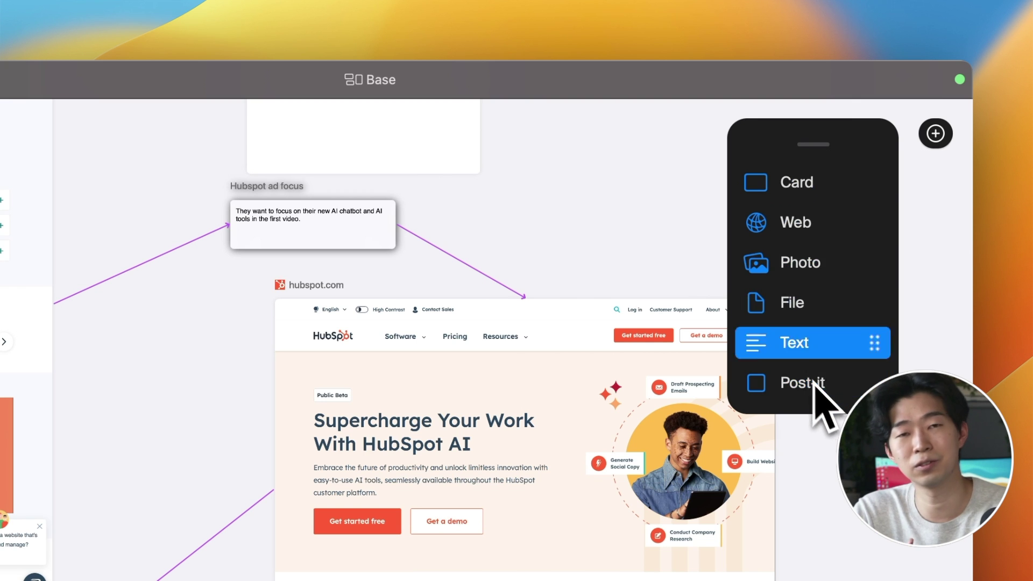
left_click(808, 229)
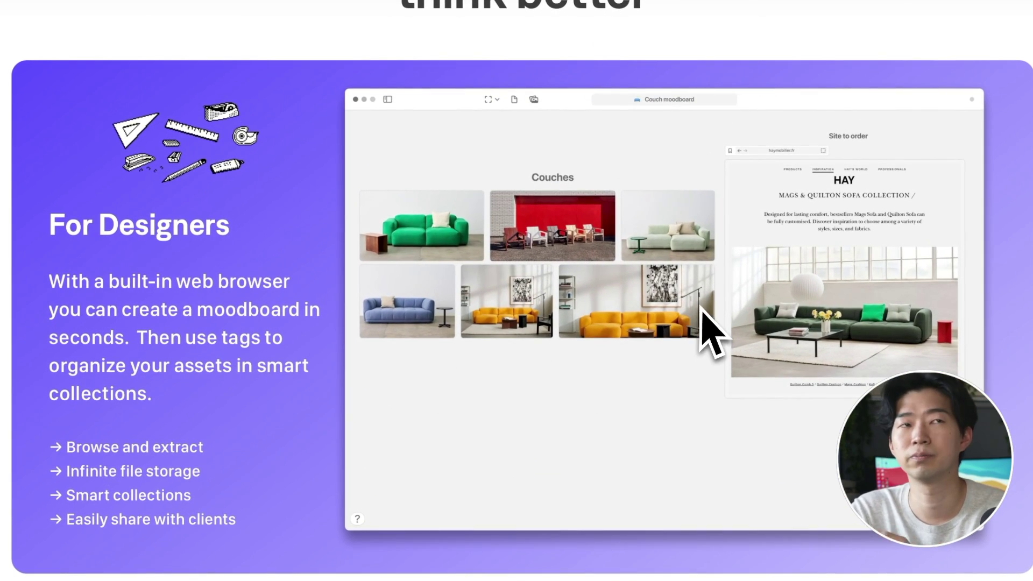
scroll(710, 334, "down", 10)
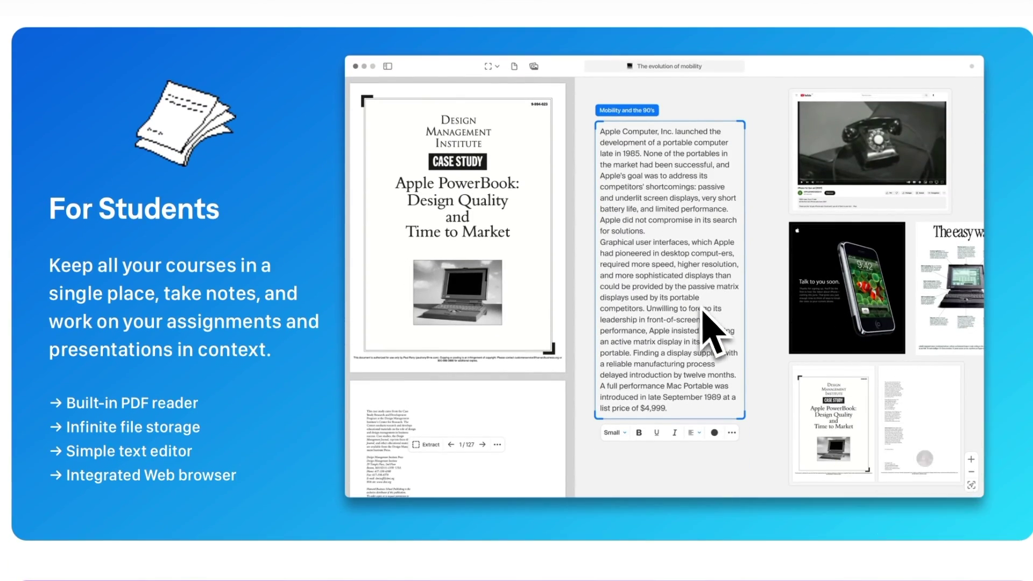